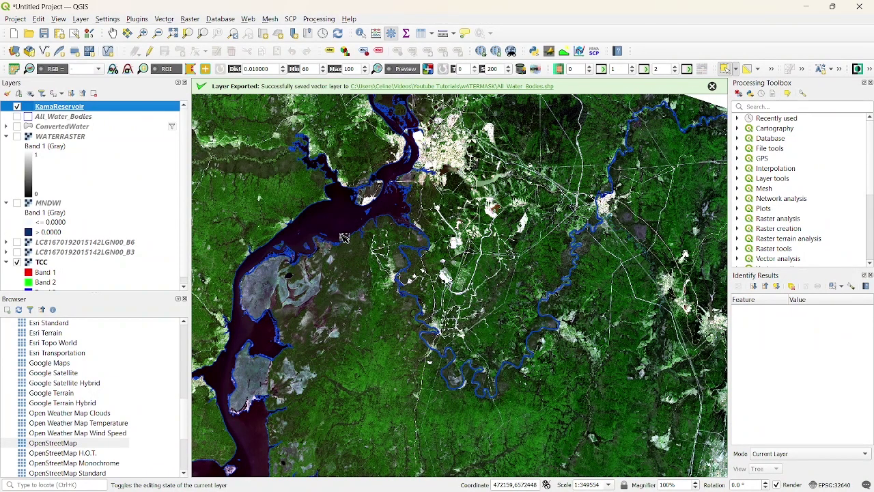
# - Examine how the KamaReservoir outline follows the water bodies across the true-colour image, including the narrow channels near the settlements
pyautogui.scroll(-1, 505, 274)
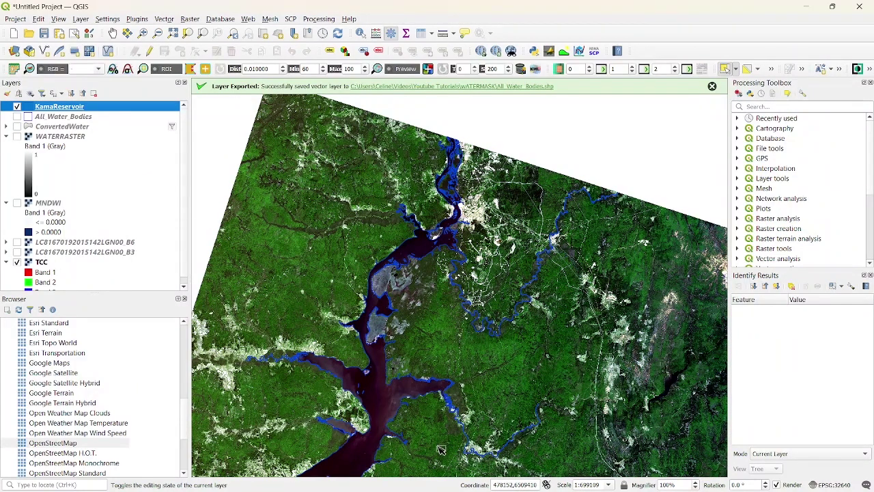
pyautogui.scroll(1, 439, 414)
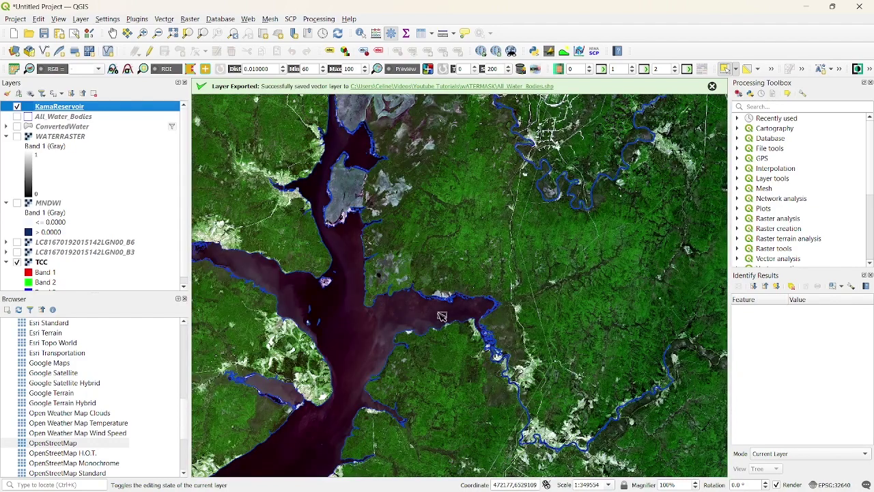
pyautogui.scroll(-3, 483, 277)
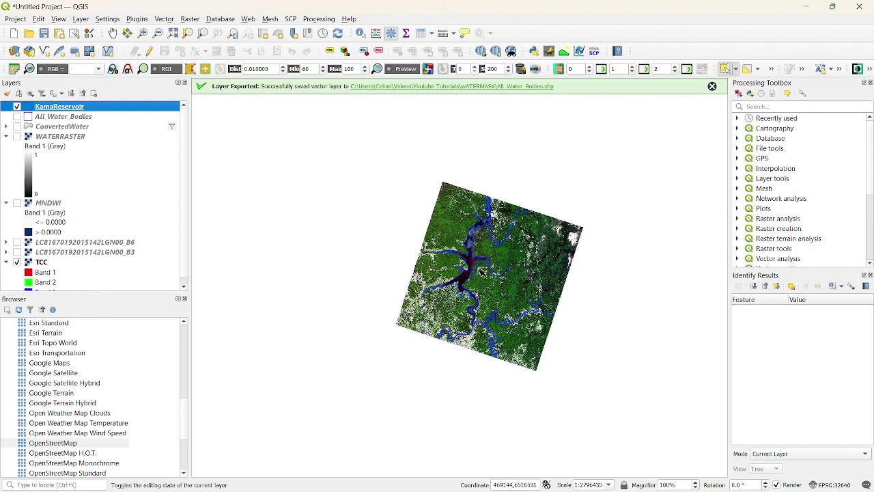
pyautogui.scroll(1, 527, 335)
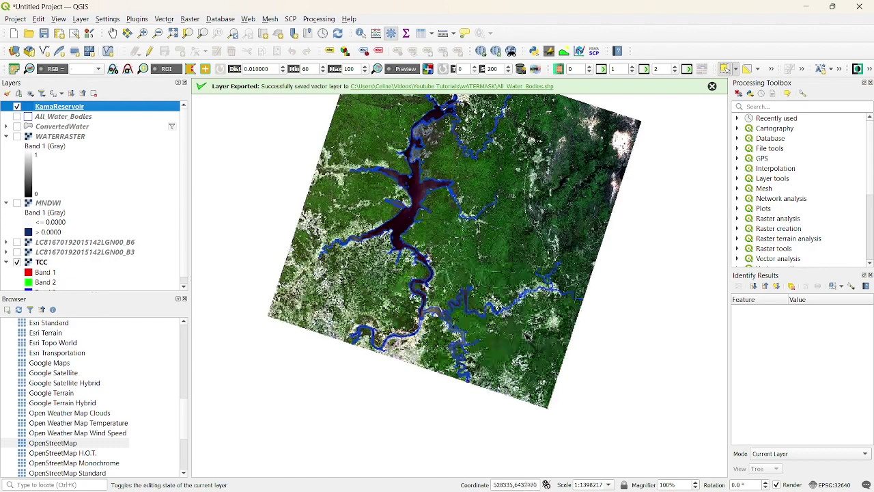
pyautogui.scroll(1, 481, 284)
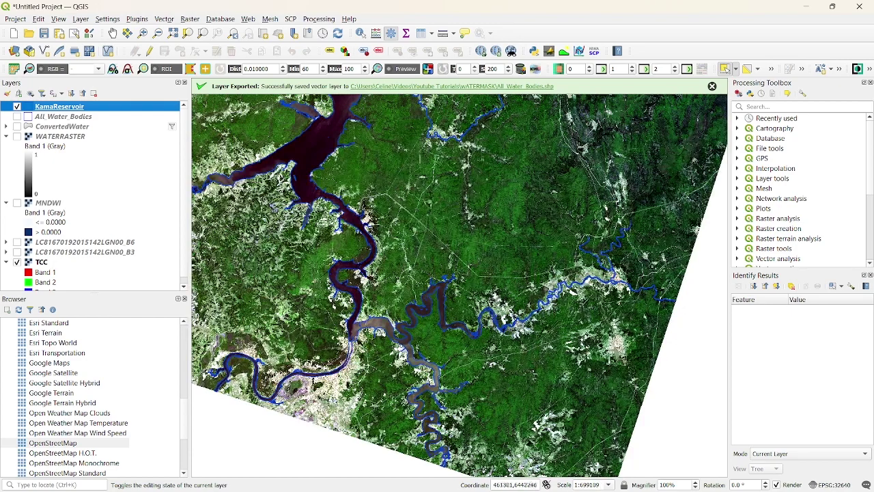
pyautogui.scroll(2, 371, 330)
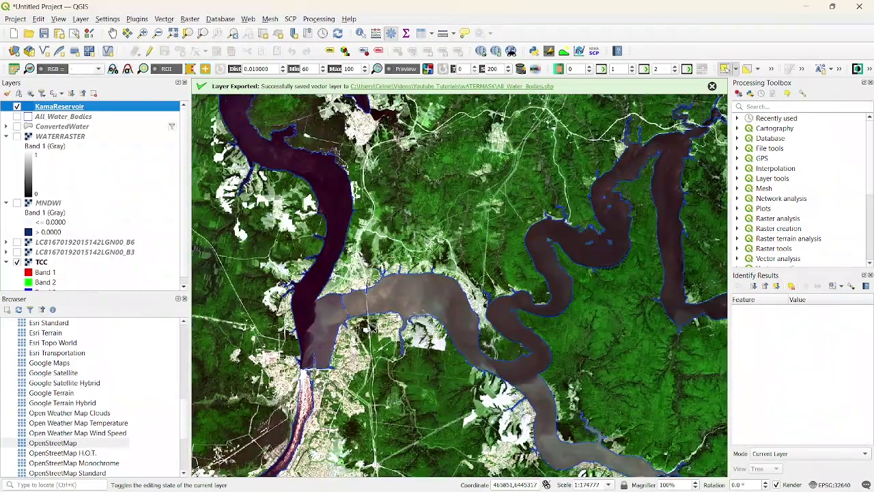
pyautogui.scroll(-1, 371, 330)
pyautogui.scroll(-3, 372, 330)
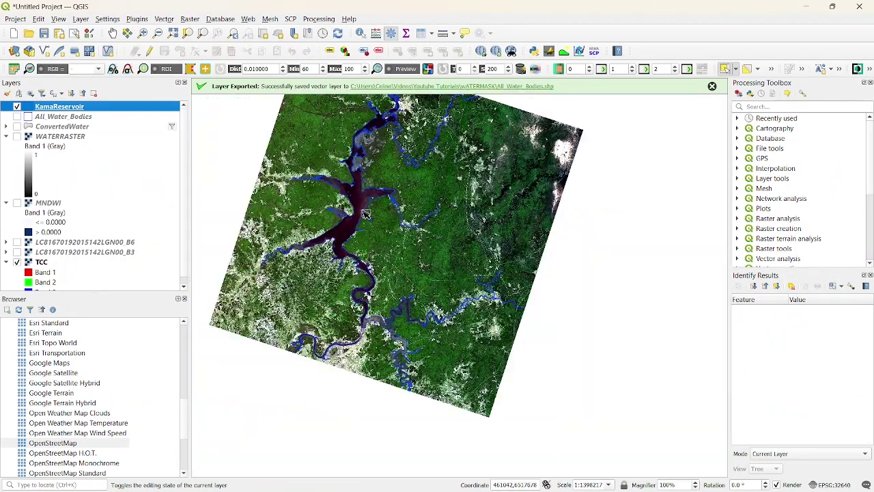
pyautogui.scroll(2, 357, 263)
pyautogui.scroll(2, 358, 262)
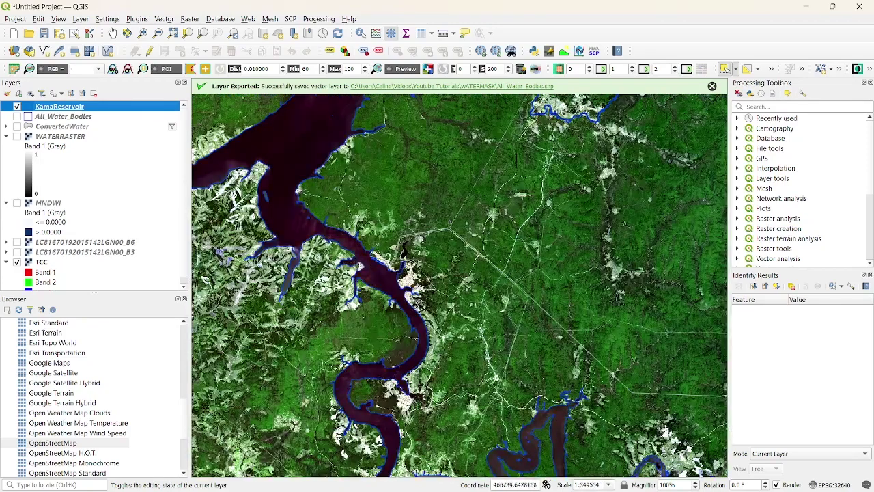
pyautogui.scroll(1, 351, 262)
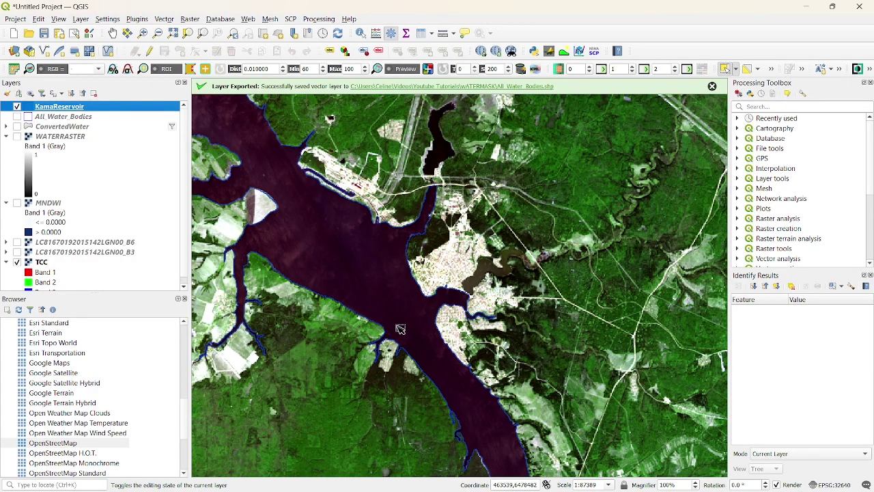
pyautogui.scroll(-1, 393, 302)
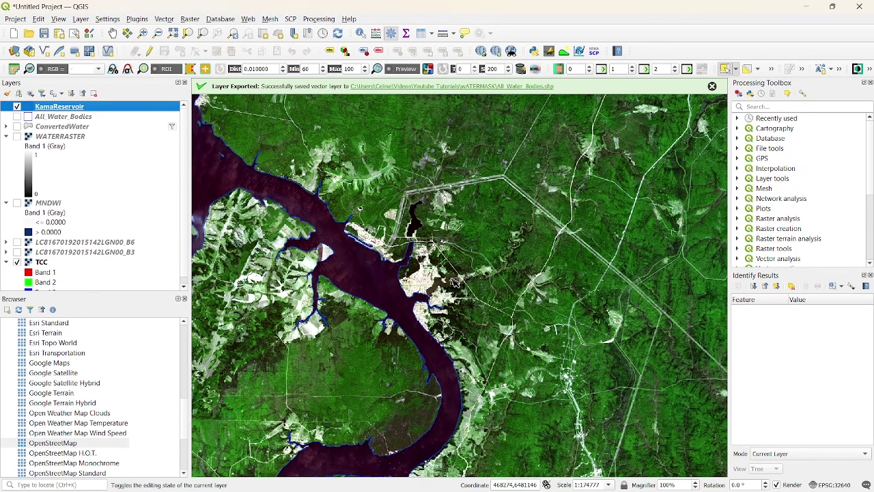
pyautogui.scroll(-1, 454, 280)
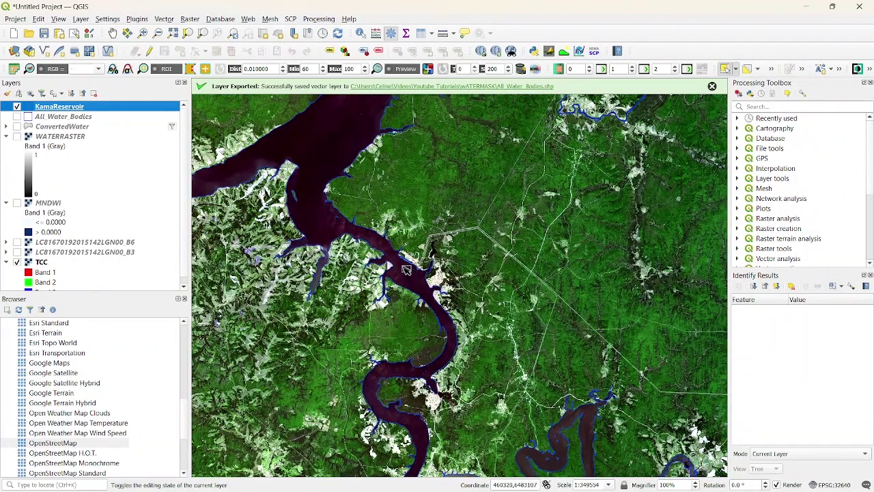
pyautogui.scroll(1, 495, 334)
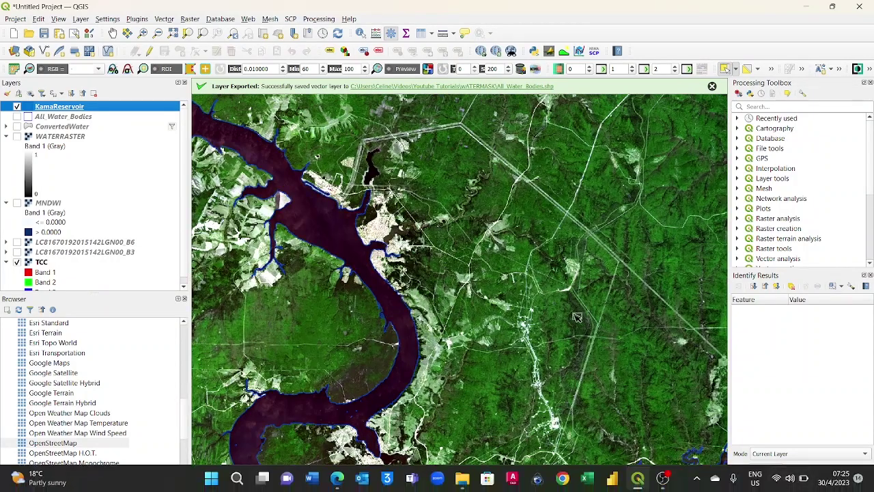
pyautogui.scroll(1, 556, 304)
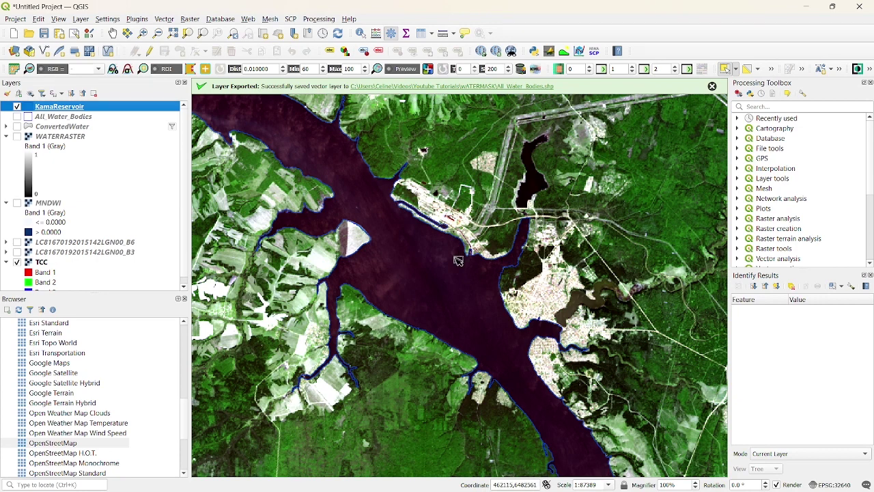
pyautogui.scroll(2, 450, 240)
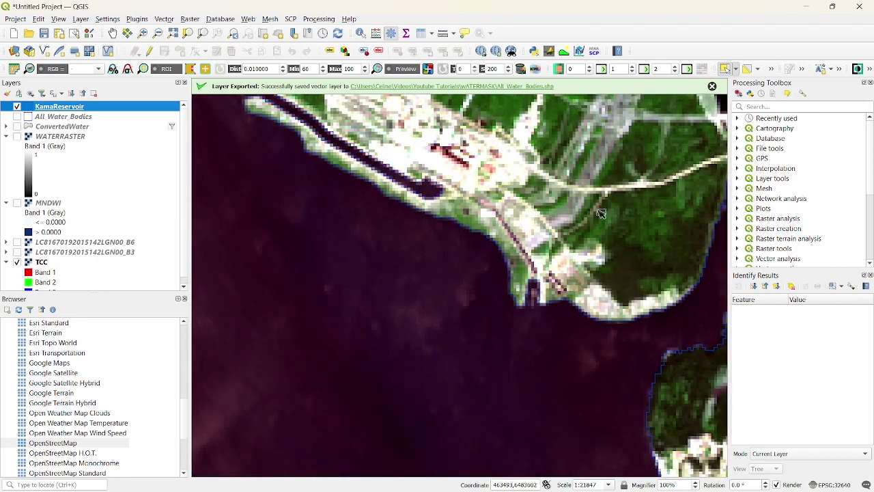
pyautogui.scroll(-2, 520, 303)
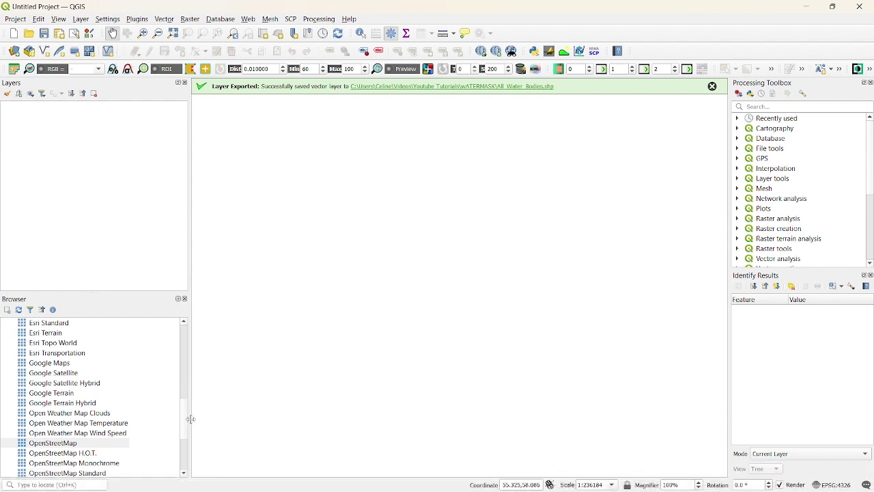
# - Look up "scp" in the plugin manager, view the Semi-Automatic Classification Plugin's details, and close the manager
pyautogui.moveTo(186, 429); pyautogui.dragTo(196, 476)
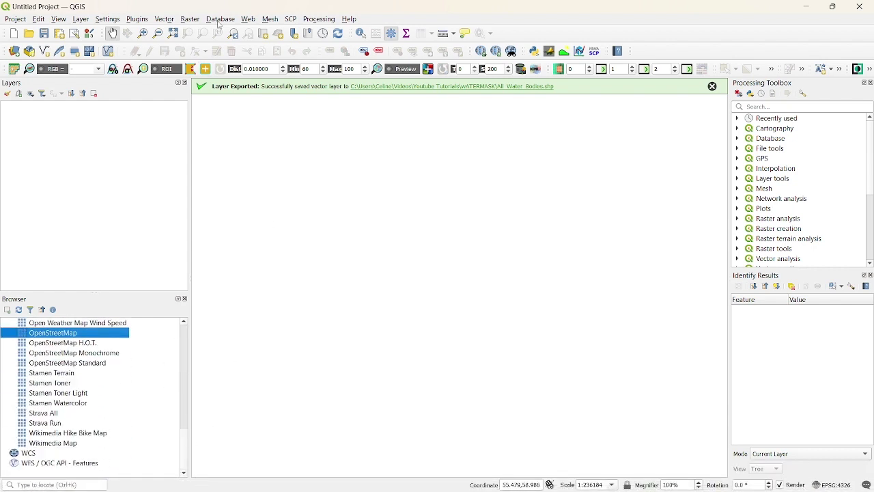
pyautogui.click(287, 21)
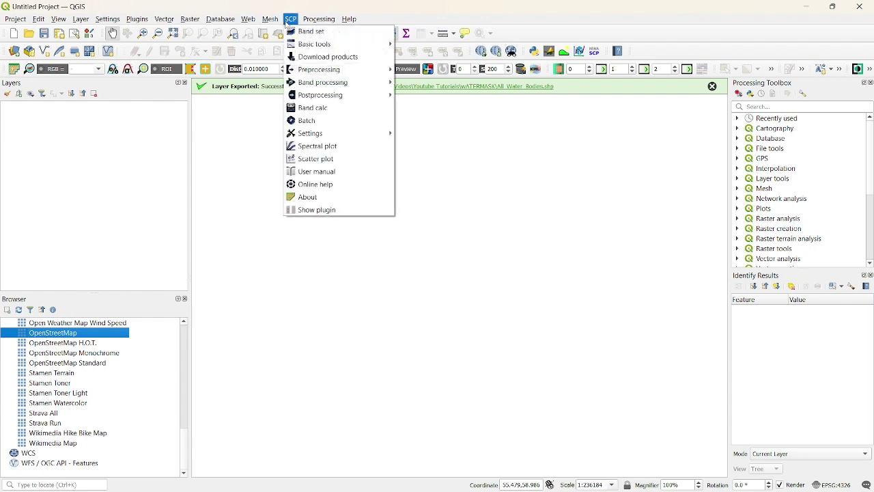
pyautogui.moveTo(141, 26)
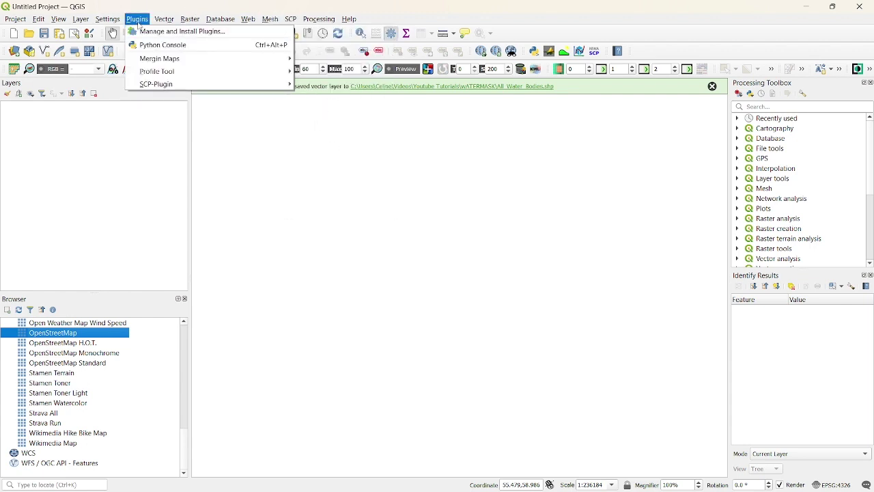
pyautogui.moveTo(107, 19)
pyautogui.click(147, 32)
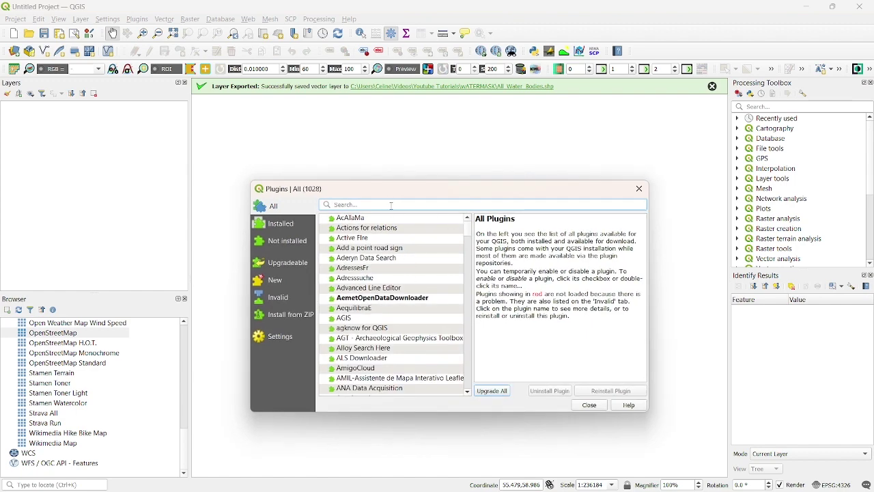
pyautogui.write('scp')
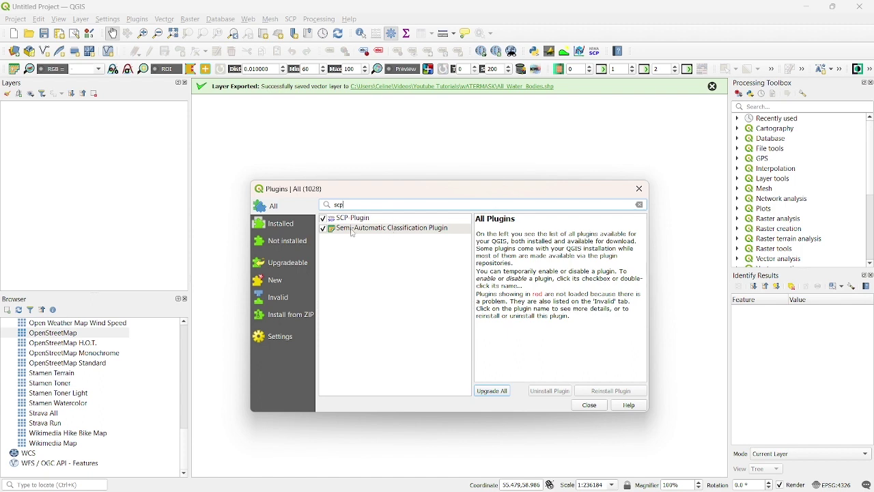
pyautogui.click(376, 230)
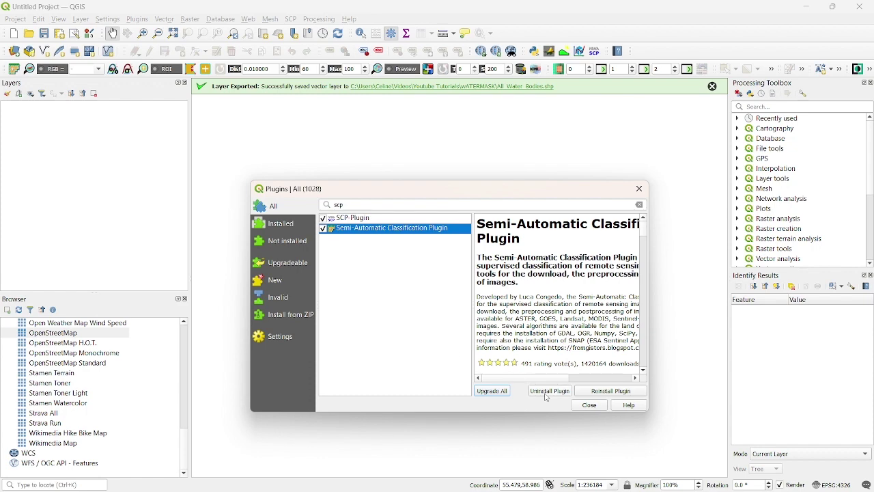
pyautogui.click(640, 189)
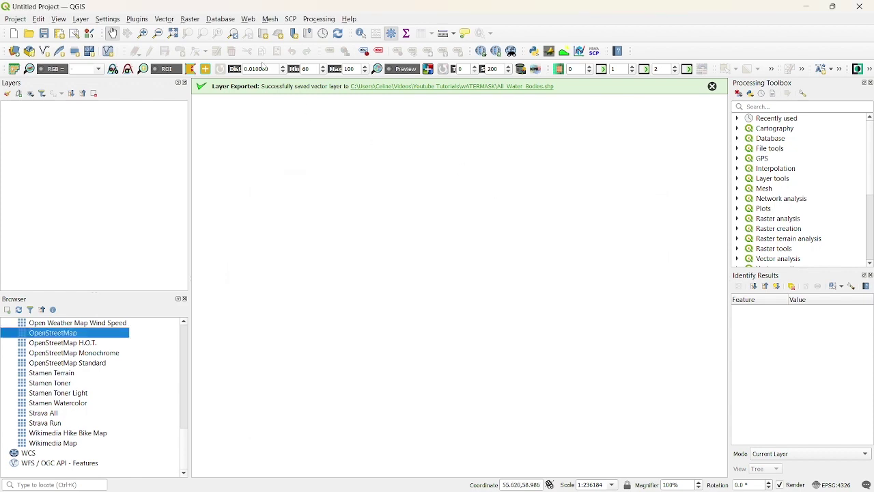
# - Open the Semi-Automatic Classification Plugin's Landsat preprocessing tool for conversion to TOA reflectance and brightness temperature
pyautogui.click(291, 19)
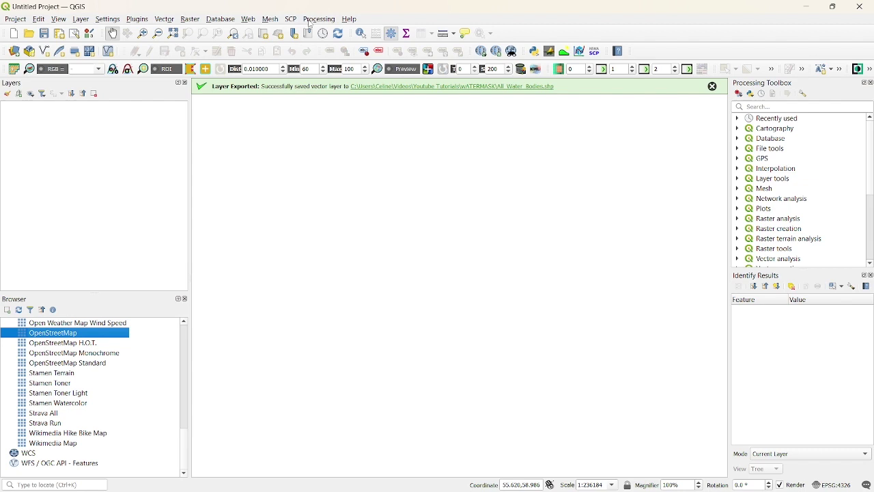
pyautogui.click(291, 19)
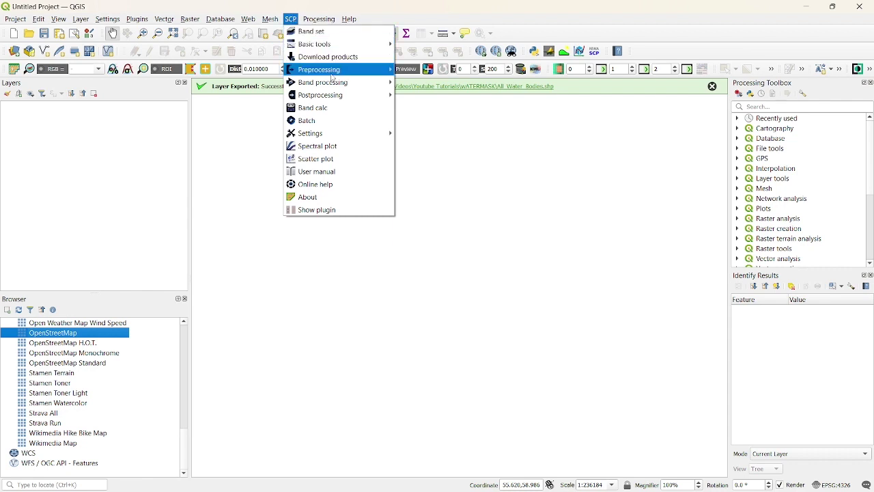
pyautogui.moveTo(356, 82)
pyautogui.moveTo(321, 69)
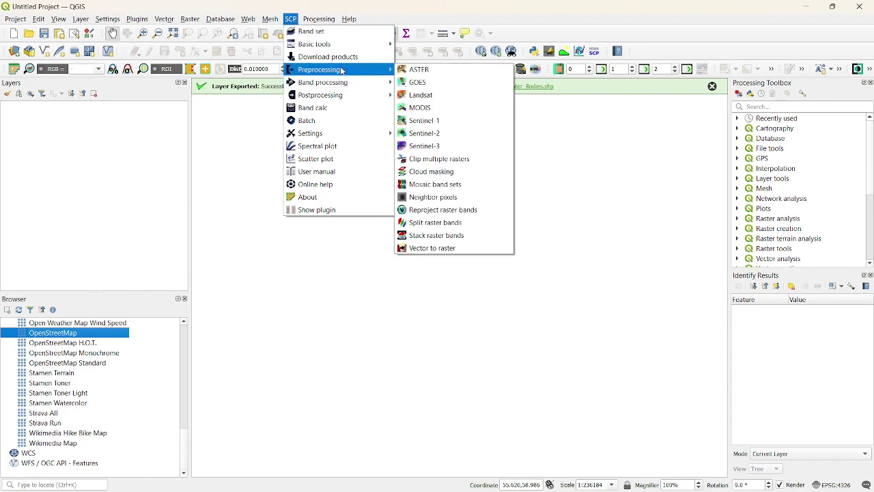
pyautogui.click(421, 96)
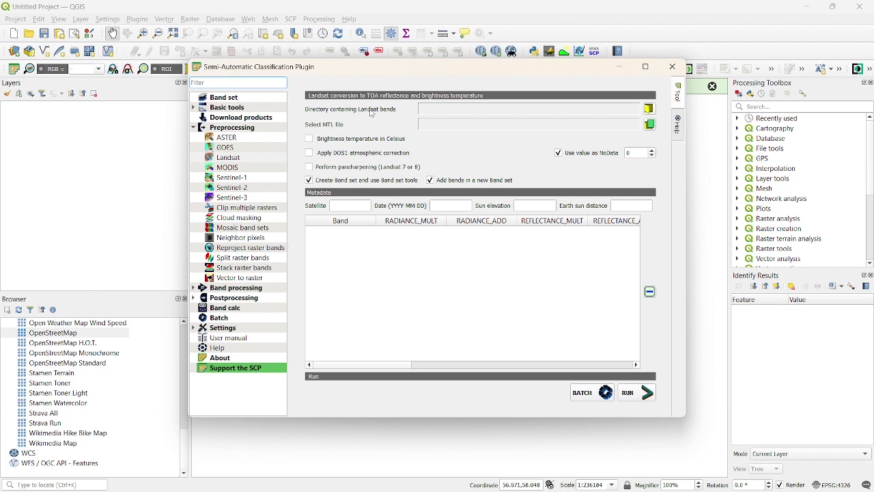
# - Load the Landsat bands from the inner LC08_L1TP_167019_20131124_20170428_01_T1 folder under Water Temperature Estimation and widen the Band column to show full file names
pyautogui.click(650, 110)
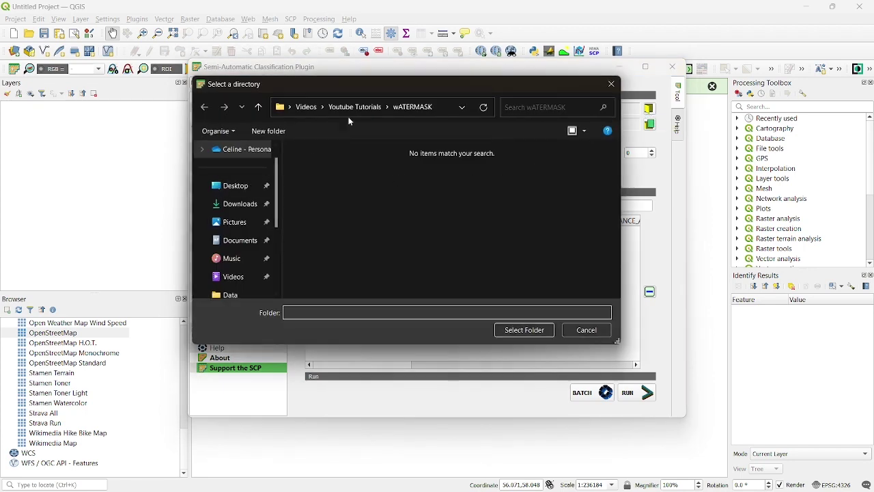
pyautogui.click(356, 107)
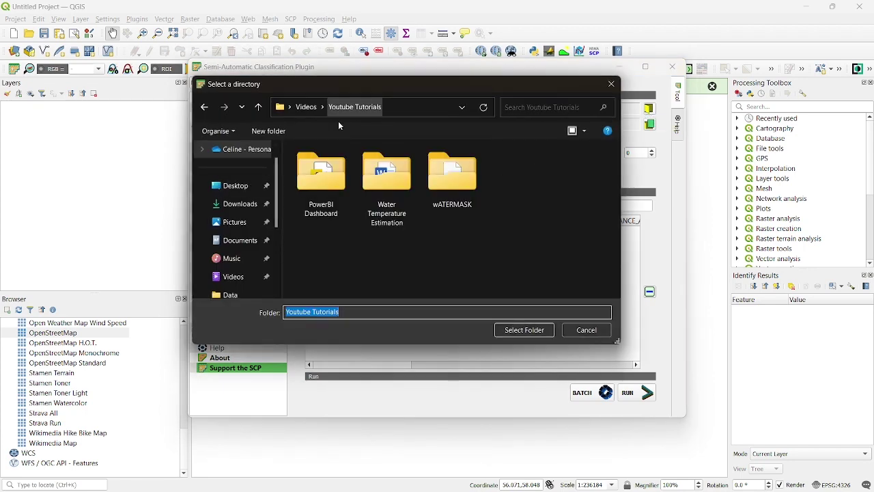
pyautogui.doubleClick(388, 204)
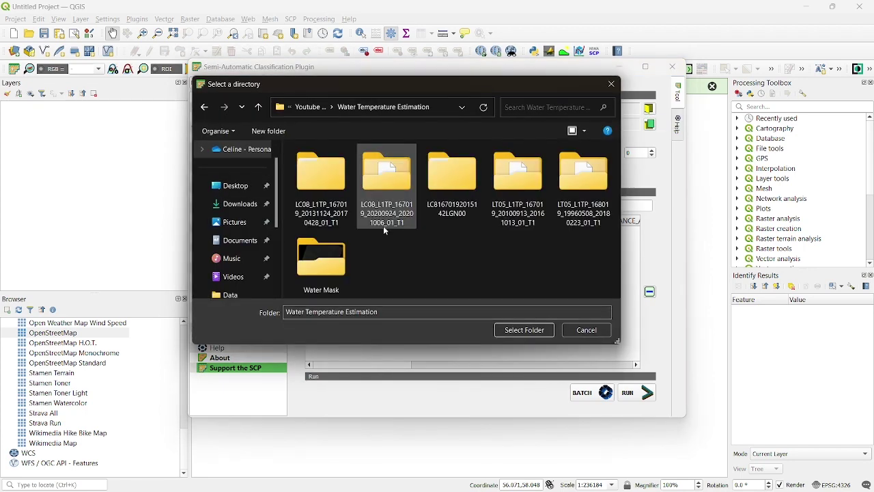
pyautogui.doubleClick(310, 188)
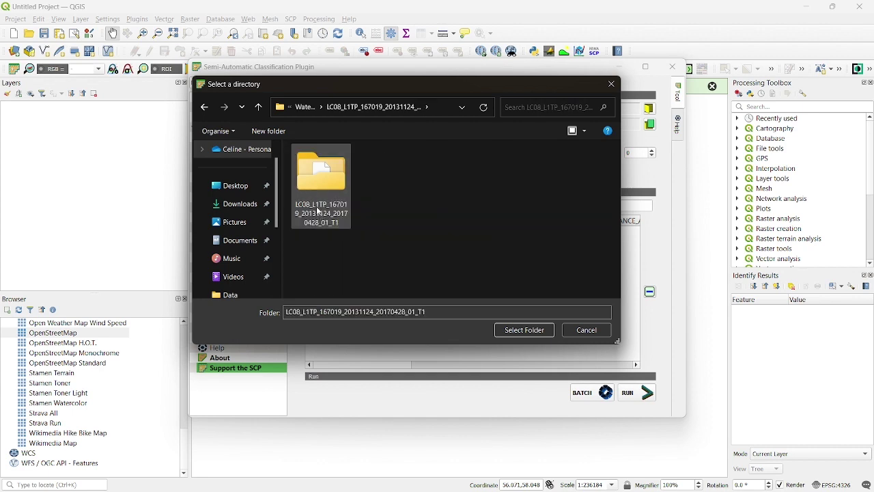
pyautogui.doubleClick(315, 182)
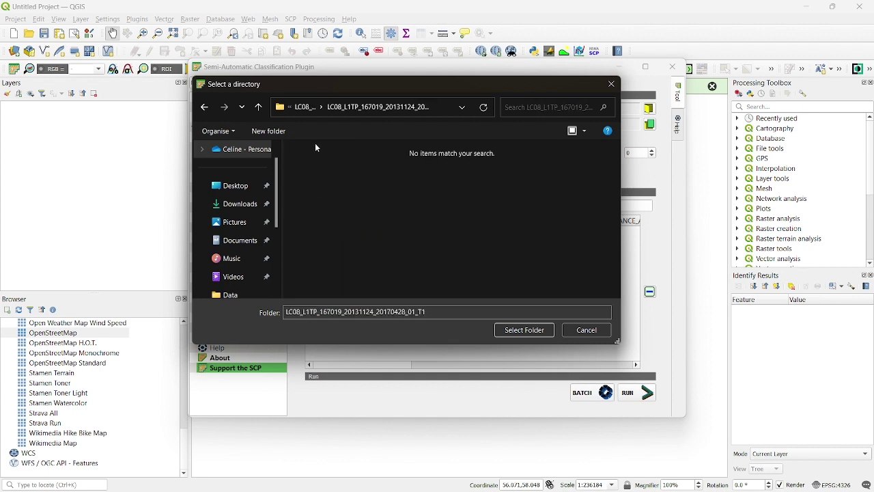
pyautogui.click(259, 108)
pyautogui.click(320, 180)
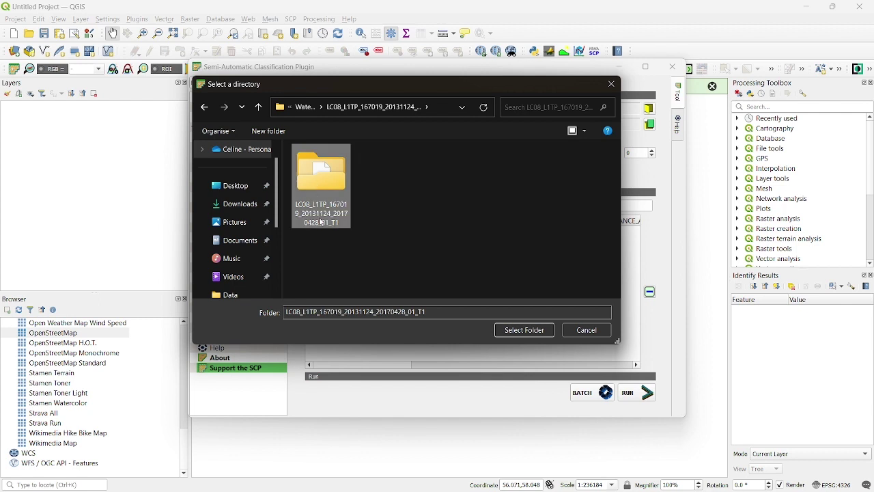
pyautogui.click(321, 219)
pyautogui.click(324, 181)
pyautogui.doubleClick(328, 201)
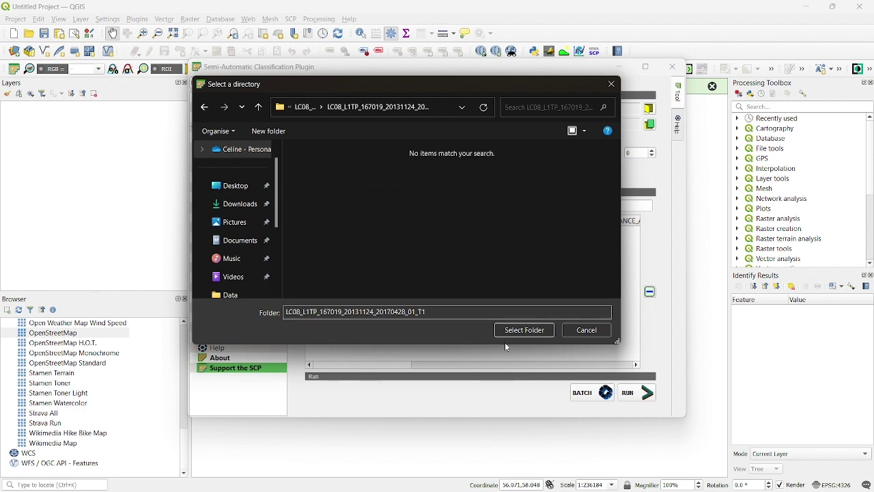
pyautogui.click(524, 330)
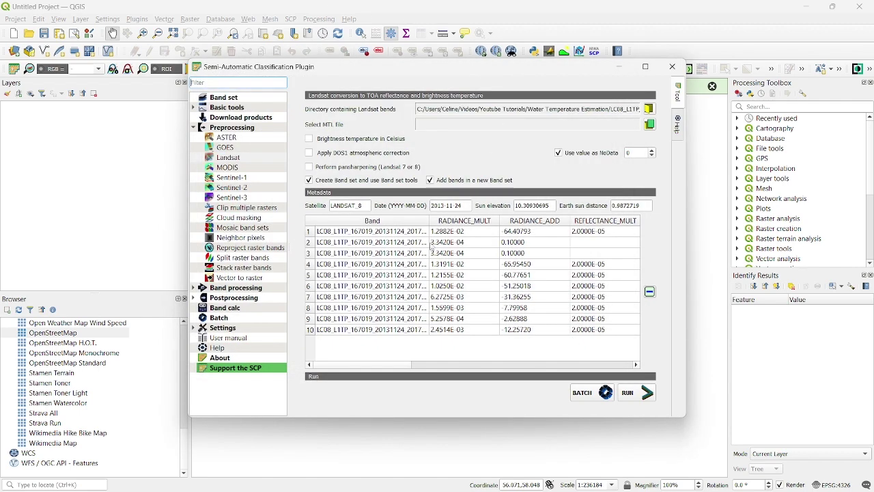
pyautogui.click(431, 205)
pyautogui.moveTo(430, 216); pyautogui.dragTo(491, 225)
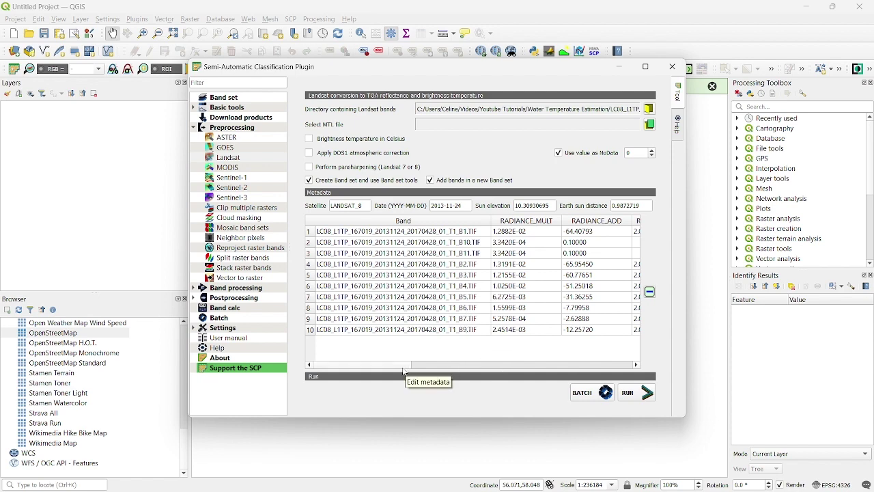
# - Set LC08_L1TP_167019_20131124_20170428_01_T1_MTL as the metadata file and widen the Band column to show full file names
pyautogui.moveTo(405, 367); pyautogui.dragTo(377, 326)
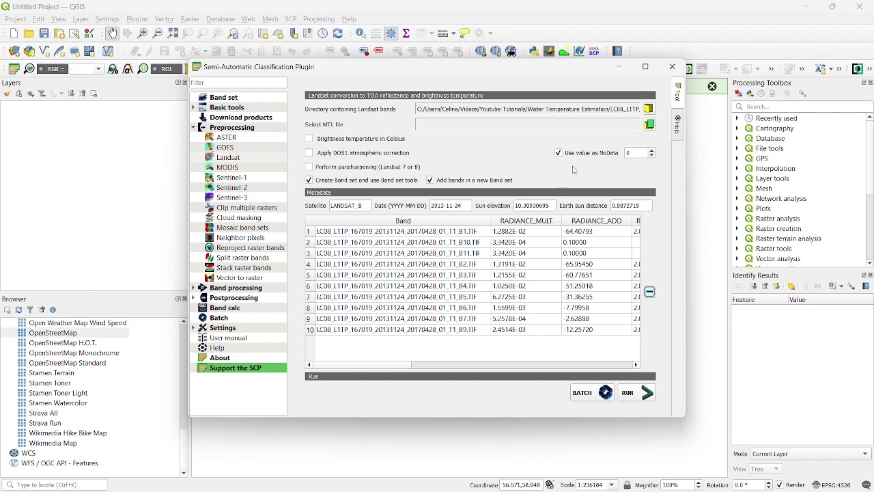
pyautogui.click(649, 124)
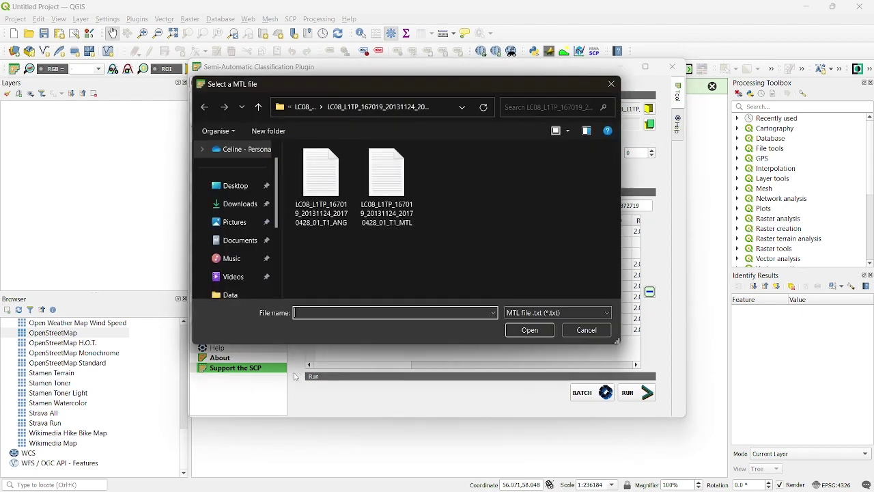
pyautogui.click(401, 225)
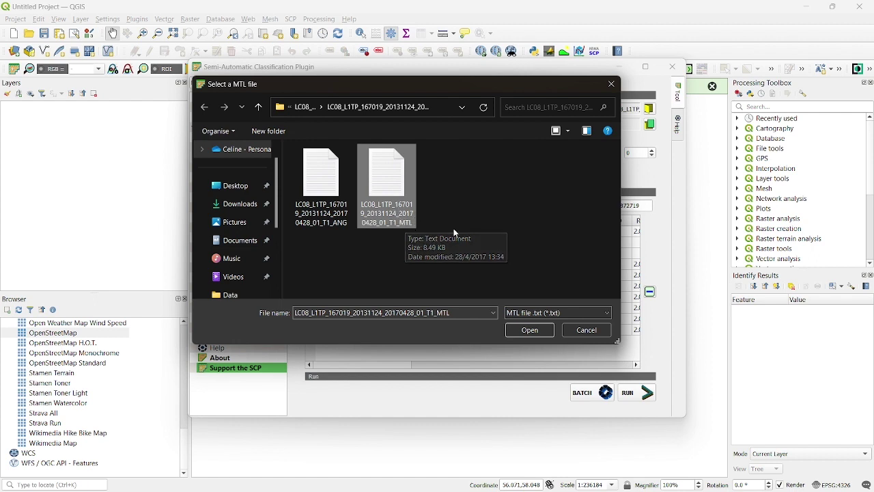
pyautogui.click(530, 330)
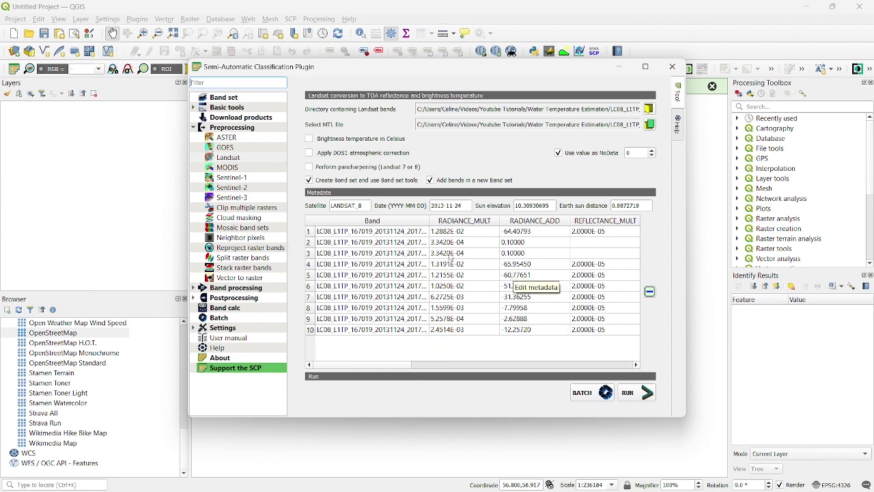
pyautogui.moveTo(429, 220); pyautogui.dragTo(532, 221)
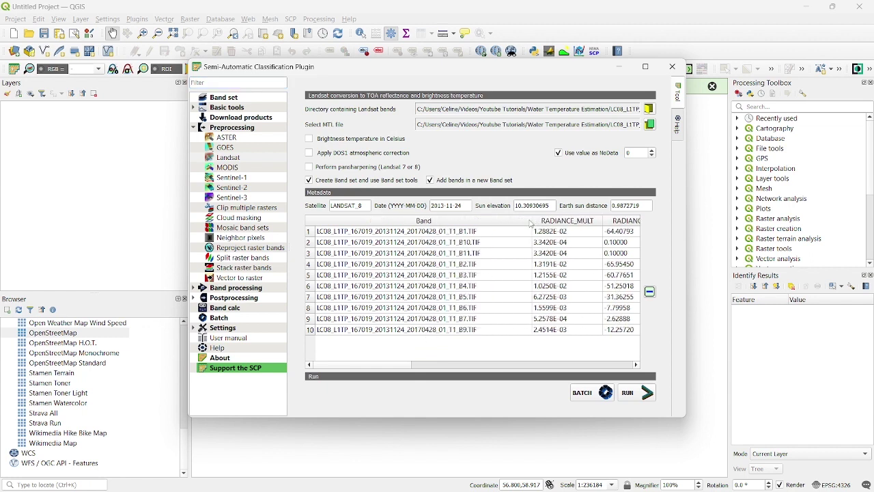
# - Remove bands B1 to B9 from the metadata table, keeping only the thermal bands B10 and B11
pyautogui.click(313, 243)
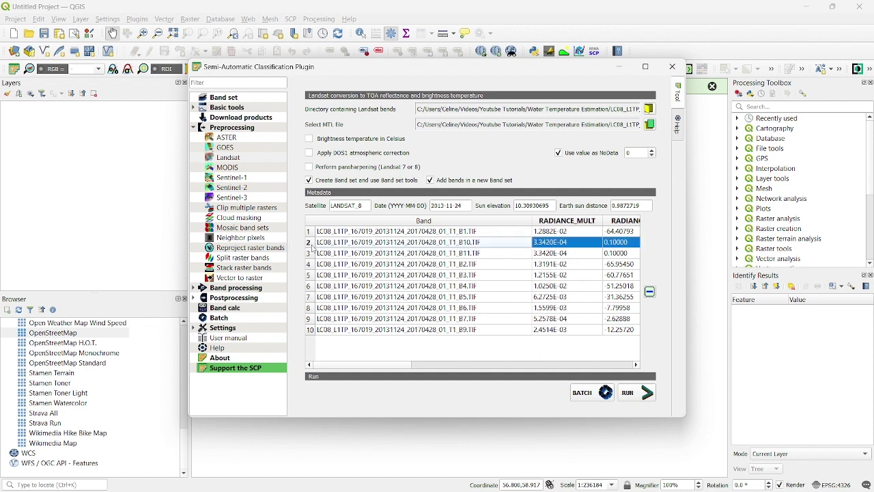
pyautogui.click(308, 265)
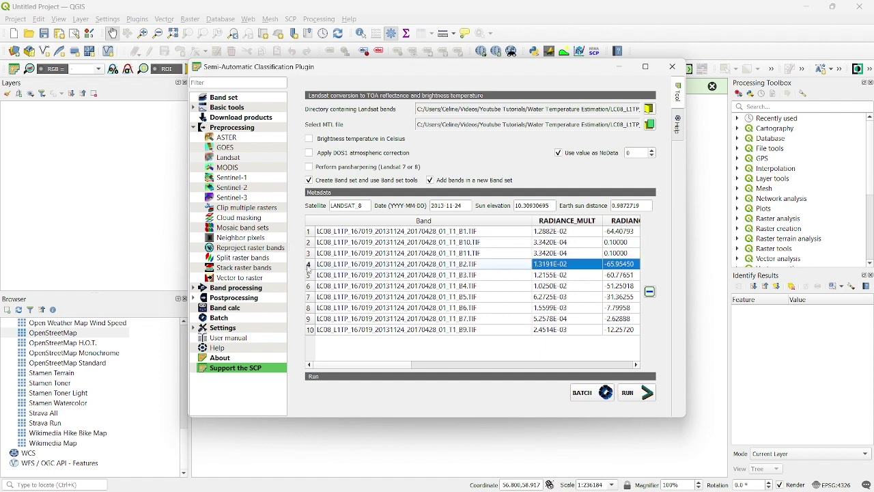
pyautogui.click(312, 254)
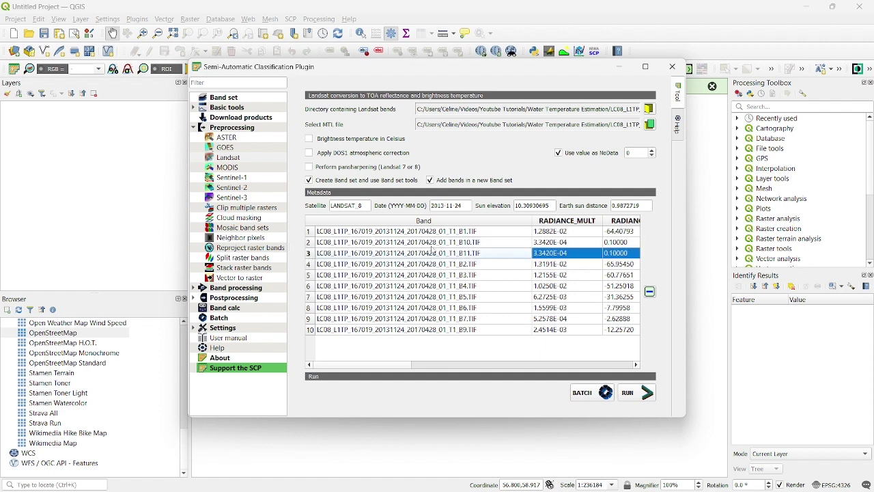
pyautogui.moveTo(311, 269); pyautogui.dragTo(311, 333)
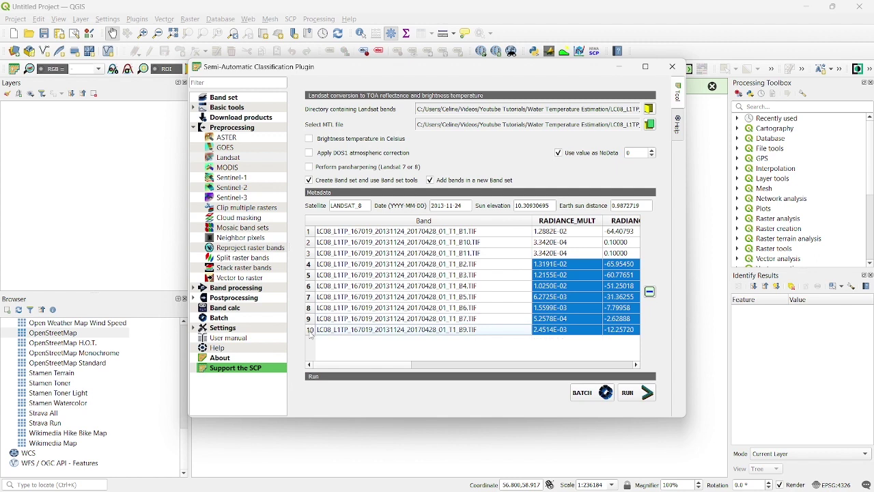
pyautogui.click(649, 291)
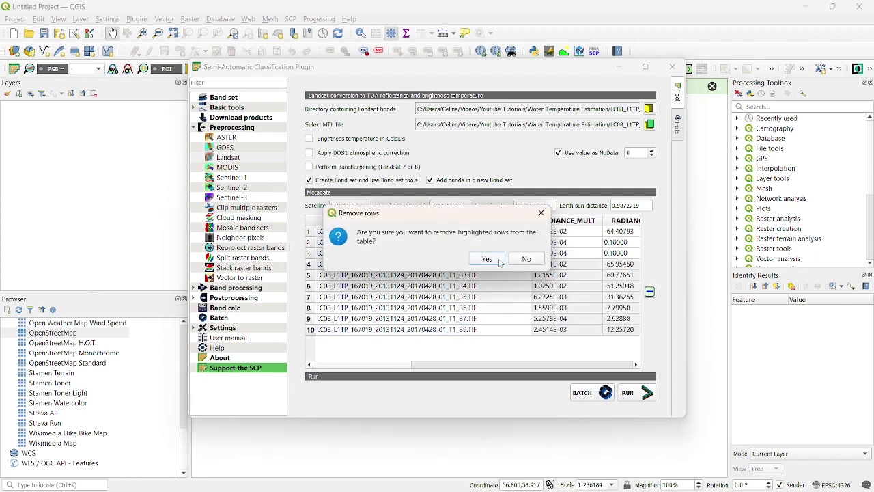
pyautogui.click(500, 263)
pyautogui.click(310, 233)
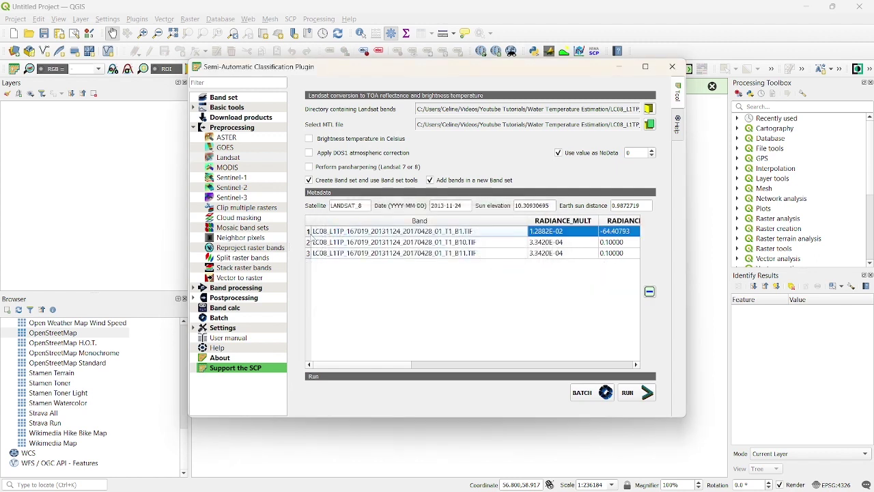
pyautogui.click(649, 292)
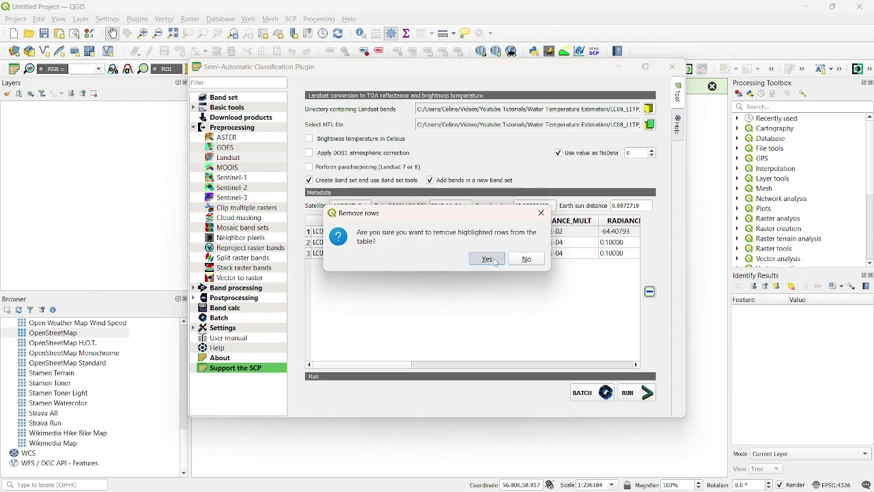
pyautogui.click(488, 259)
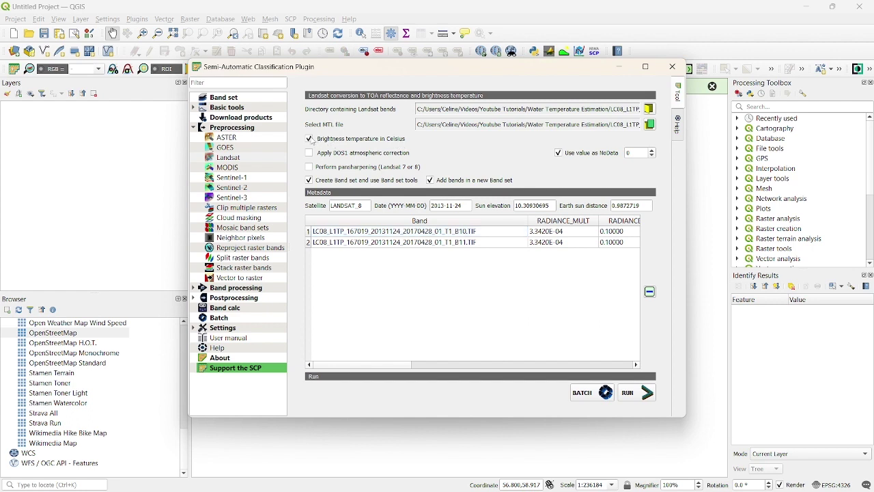
# - Start the conversion with brightness temperature in Celsius, creating and opening an output folder named "surface temperature" inside Water Temperature Estimation
pyautogui.click(648, 393)
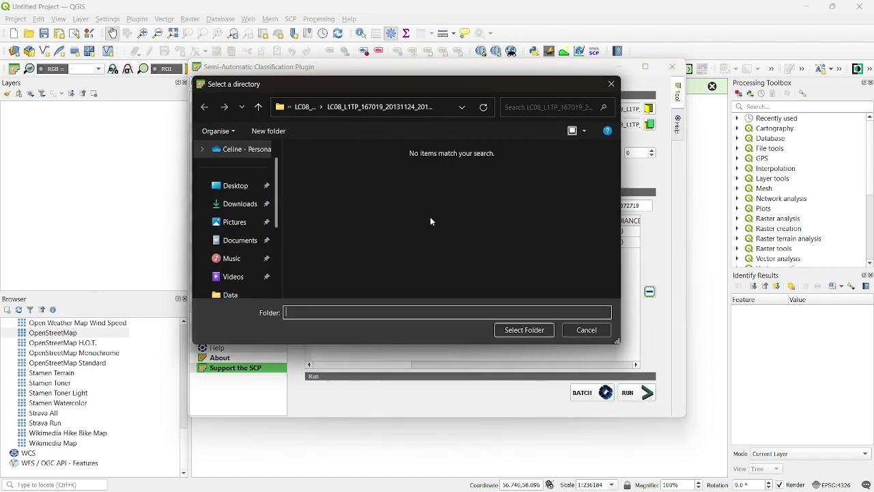
pyautogui.click(260, 107)
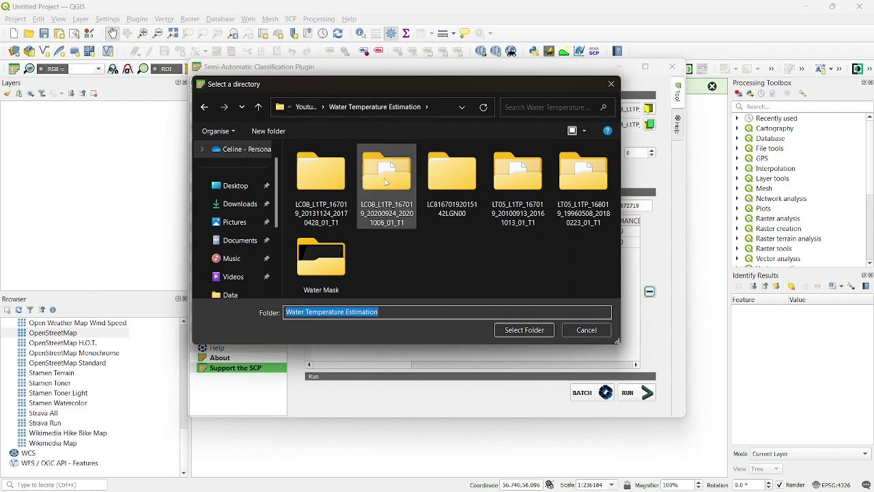
pyautogui.click(285, 134)
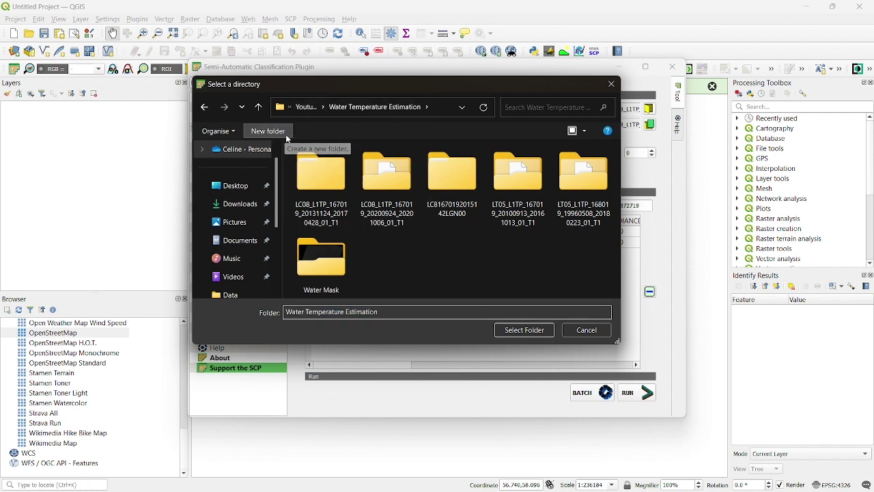
pyautogui.write('sur')
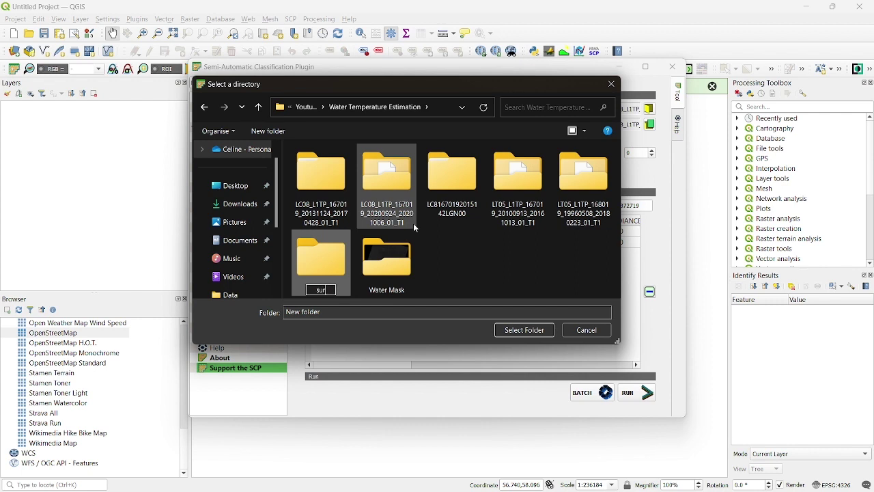
pyautogui.write('face tempe')
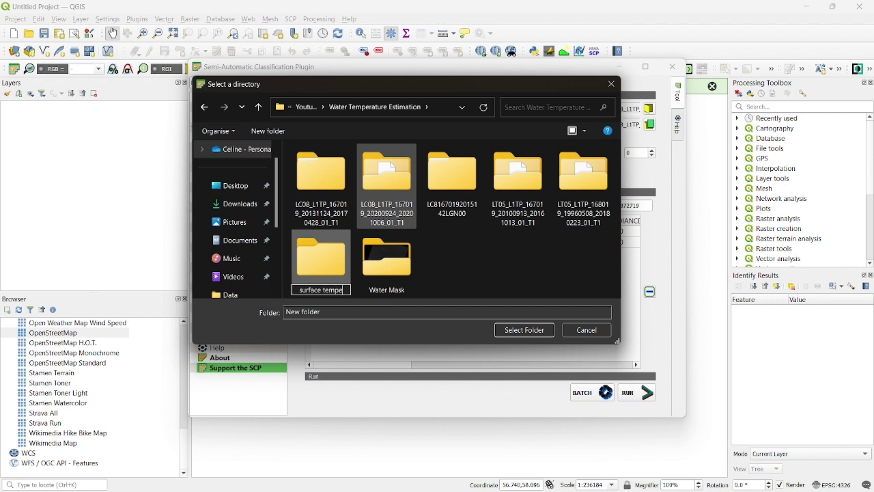
pyautogui.write('rature')
pyautogui.press('Return')
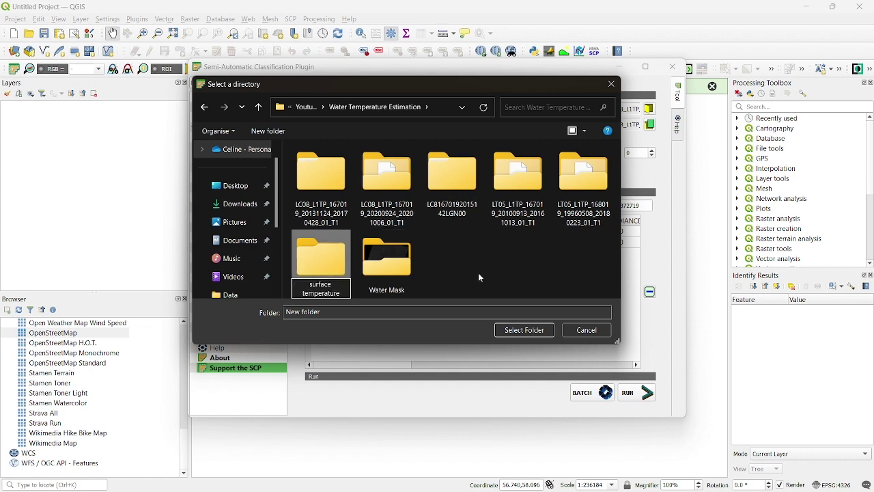
pyautogui.click(324, 251)
pyautogui.doubleClick(324, 250)
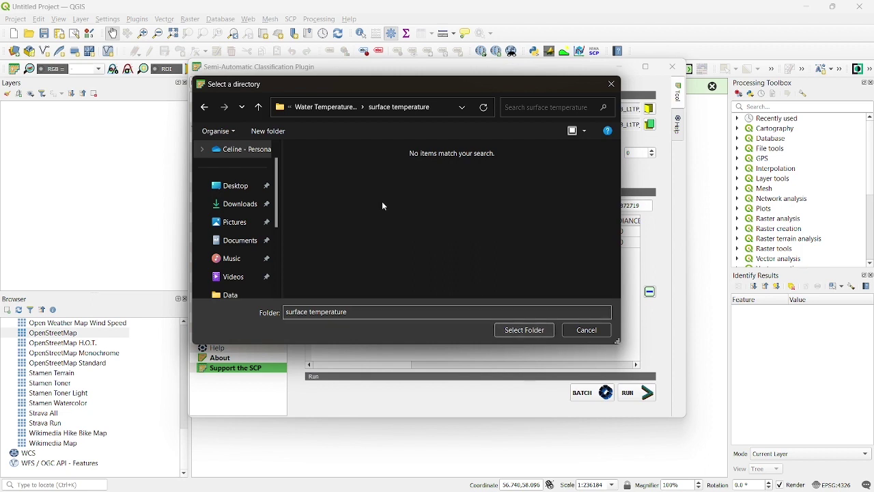
# - Create a "Kama" subfolder in the surface temperature folder, choose it as the output directory, and close the plugin window after processing
pyautogui.click(284, 137)
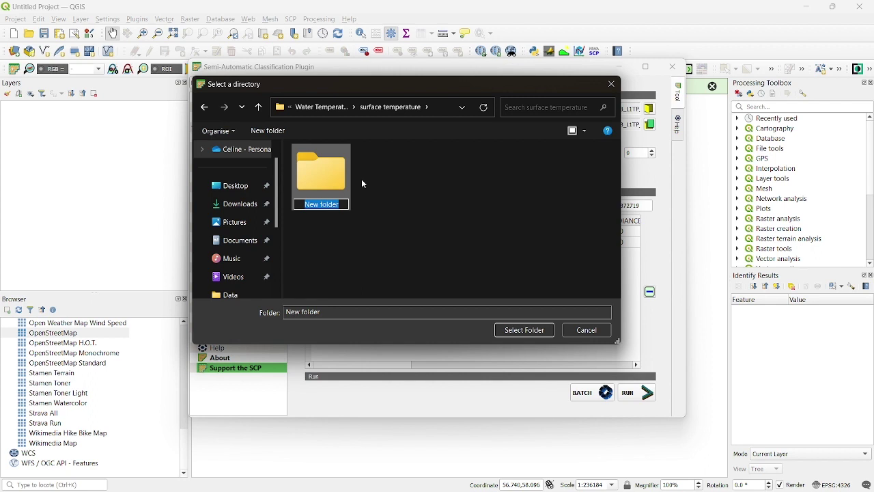
pyautogui.write('Kam')
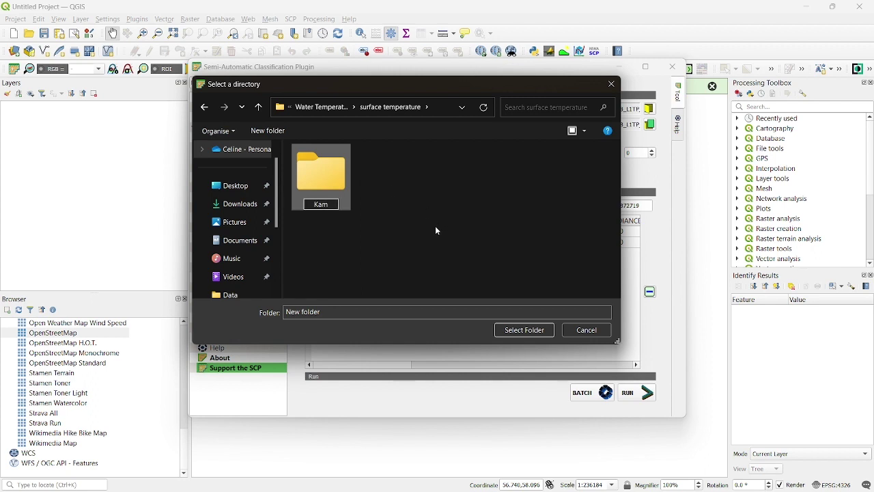
pyautogui.write('a')
pyautogui.press('Return')
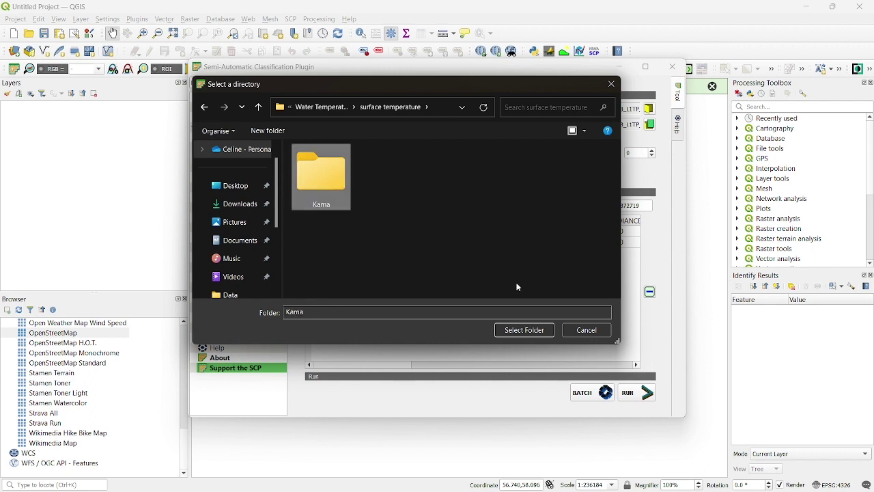
pyautogui.click(524, 330)
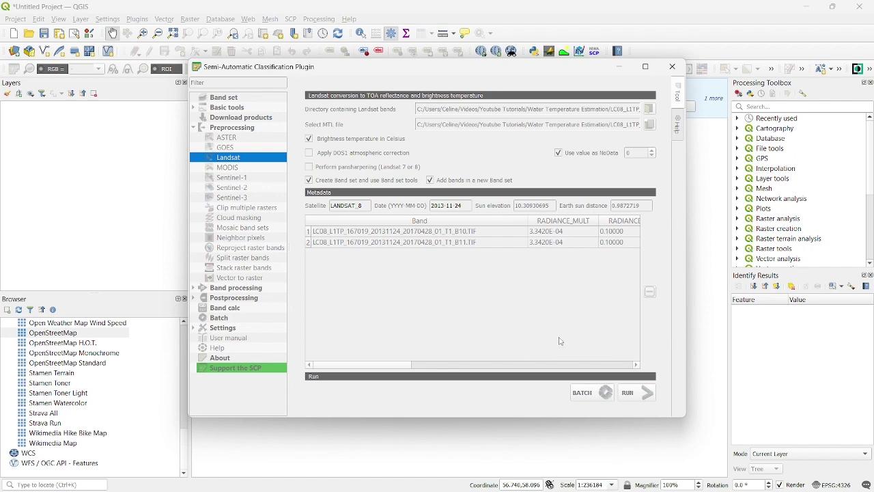
pyautogui.click(673, 66)
# - Expand the upper temperature layer's legend and widen the layer list to compare the value ranges of the B11 and B10 rasters
pyautogui.scroll(2, 444, 330)
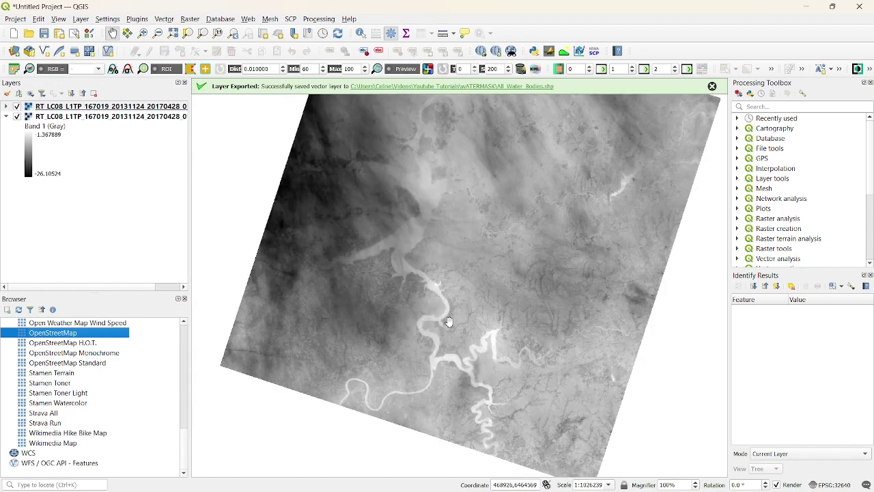
pyautogui.scroll(-1, 461, 311)
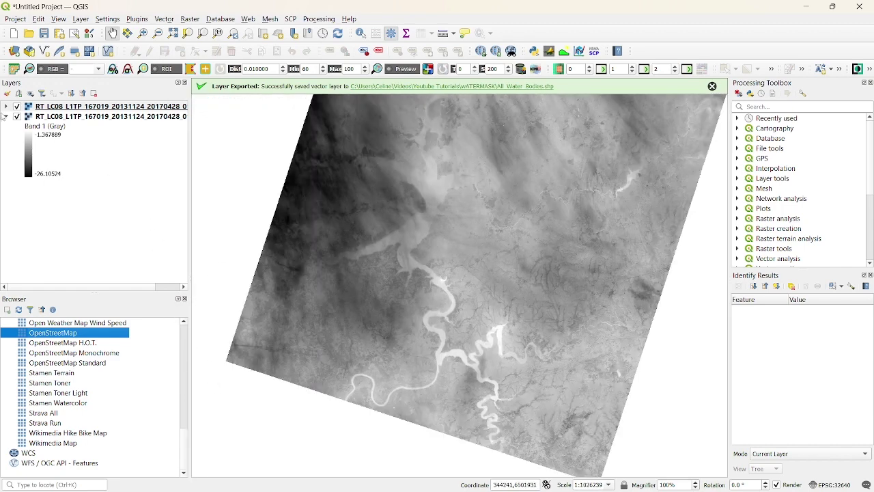
pyautogui.click(5, 107)
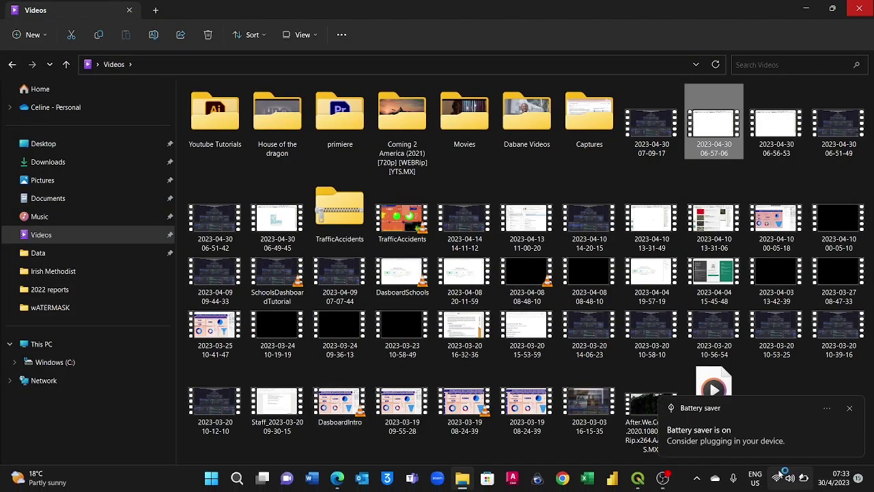
pyautogui.click(638, 477)
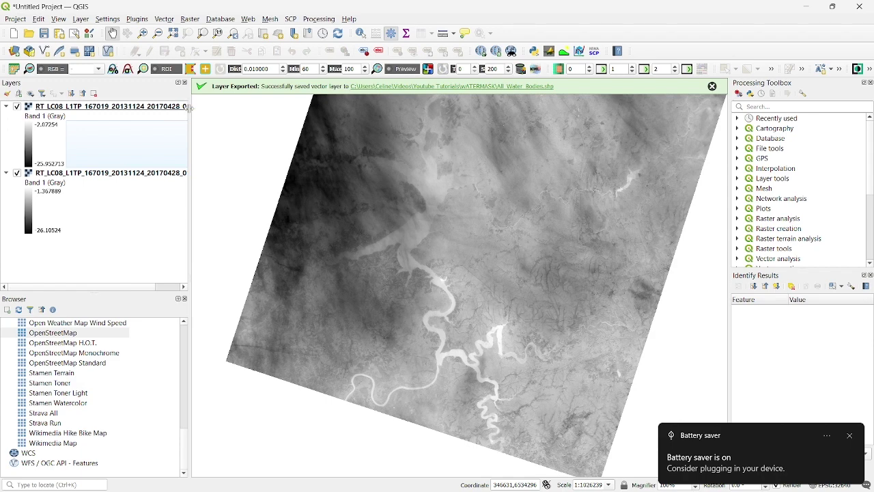
pyautogui.moveTo(189, 109); pyautogui.dragTo(244, 118)
pyautogui.click(220, 107)
pyautogui.click(215, 173)
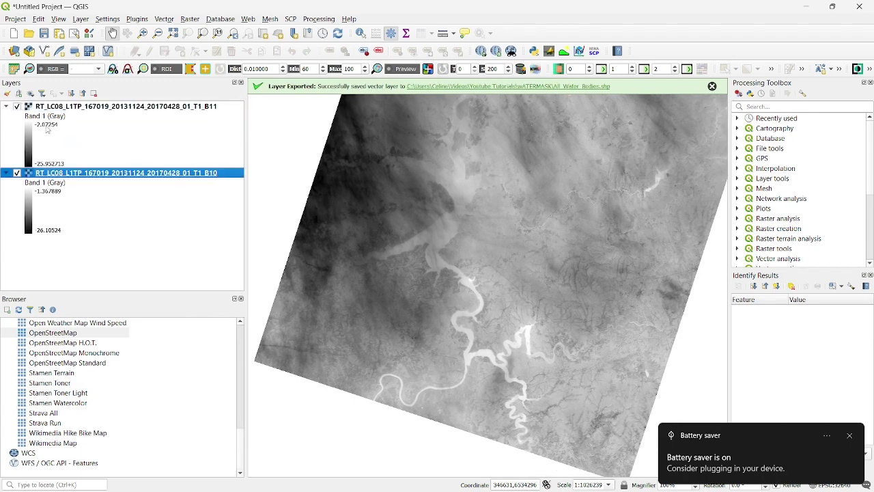
pyautogui.click(47, 129)
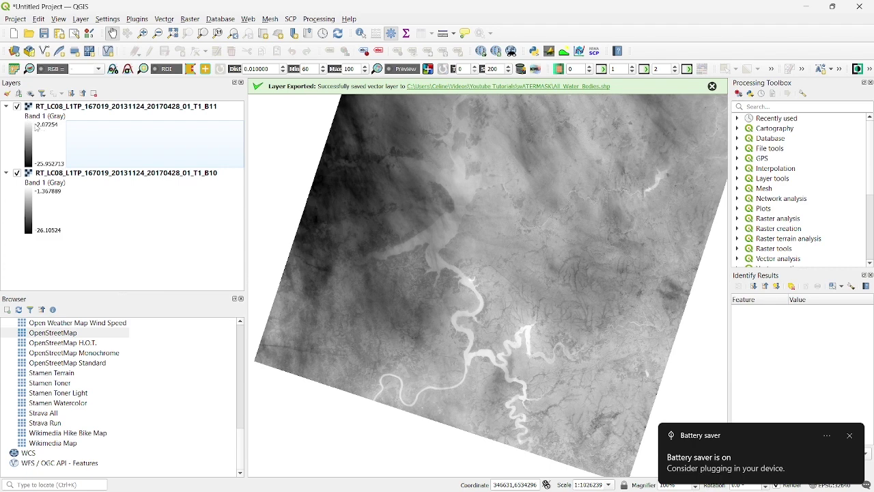
pyautogui.click(50, 175)
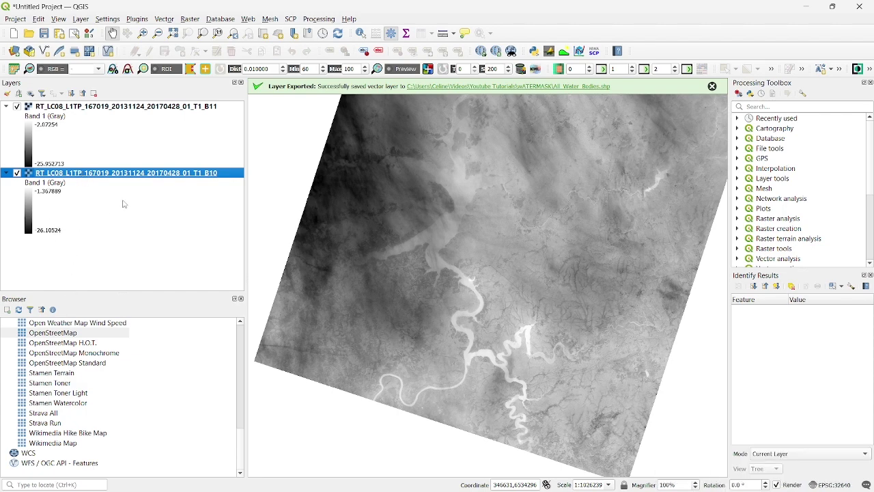
# - Remove the RT_LC08_L1TP_167019_20131124_20170428_01_T1_B11 layer from the project
pyautogui.click(110, 108)
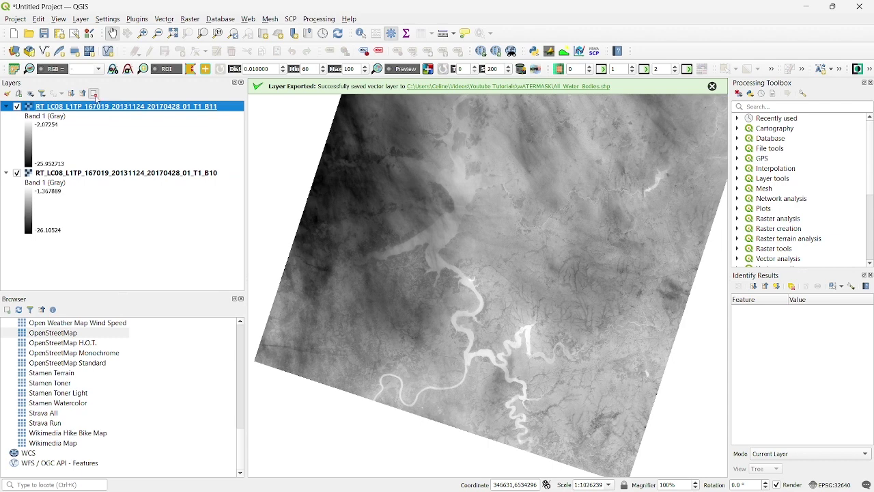
pyautogui.click(94, 93)
pyautogui.click(423, 266)
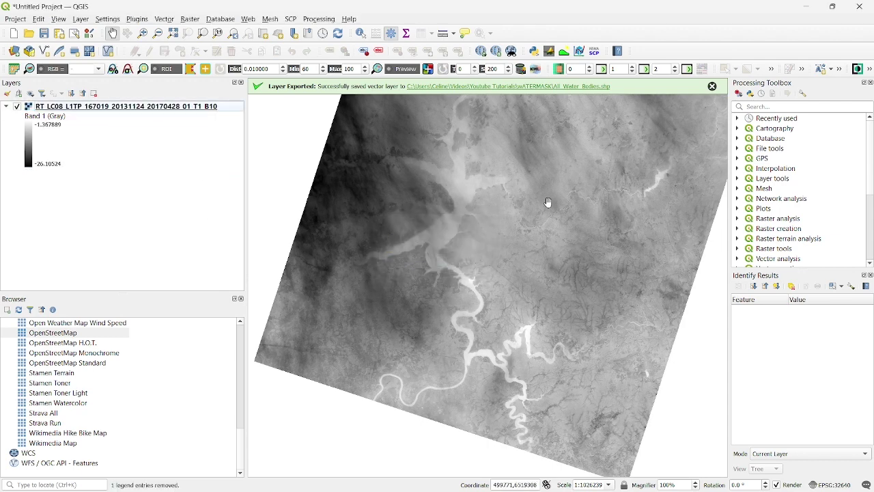
pyautogui.moveTo(548, 203); pyautogui.dragTo(552, 250)
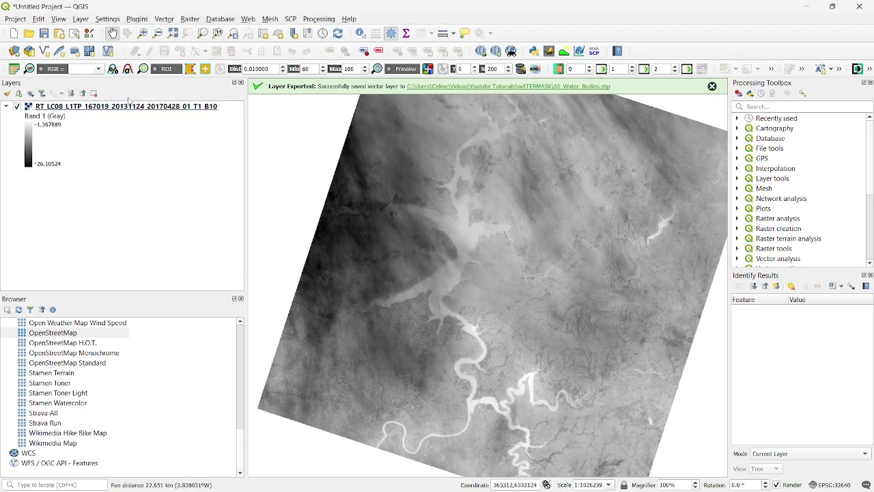
# - Open the B10 temperature layer's symbology and set its render type to Singleband pseudocolor
pyautogui.click(126, 106)
pyautogui.rightClick(126, 106)
pyautogui.click(178, 292)
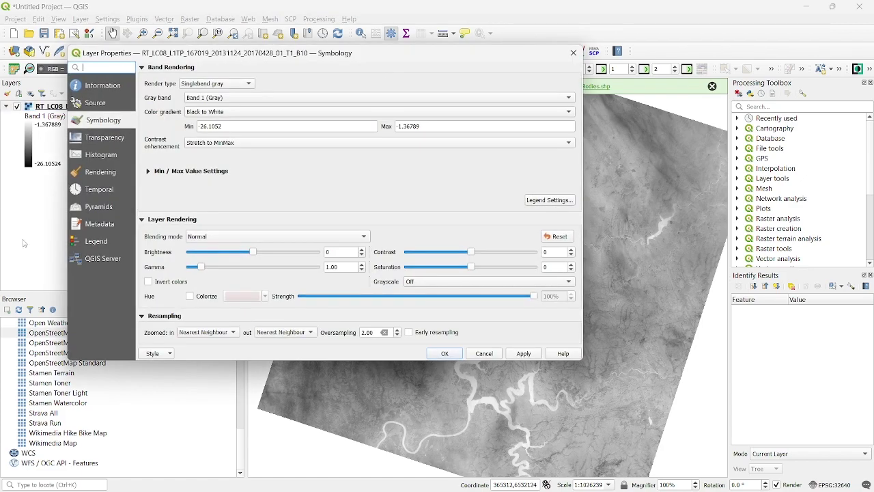
pyautogui.click(238, 84)
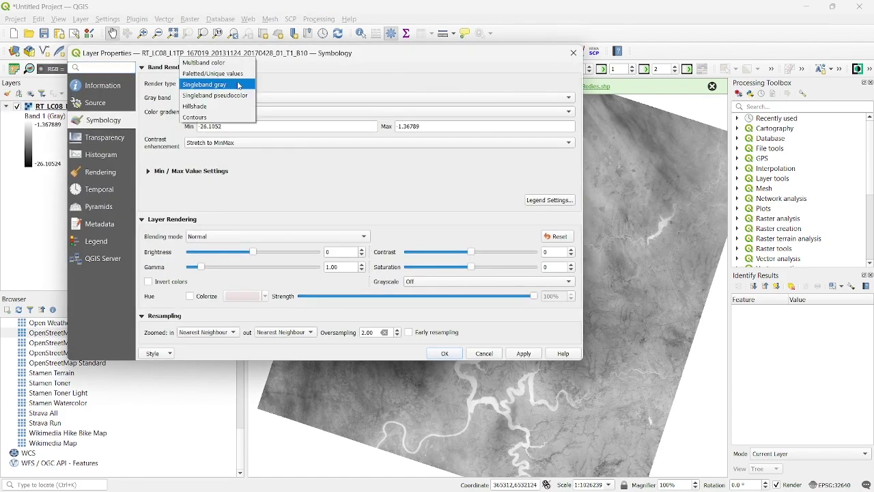
pyautogui.click(217, 95)
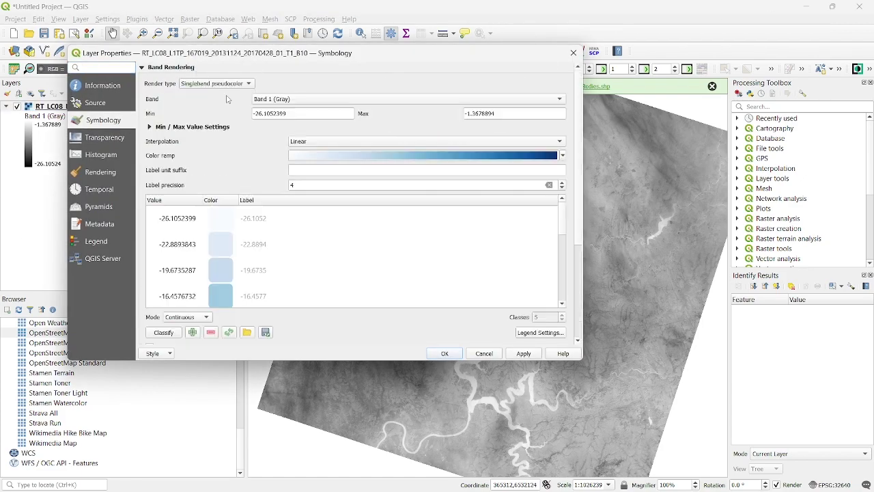
# - Start a new color ramp for the B10 layer using the Catalog: cpt-city ramp type
pyautogui.click(436, 157)
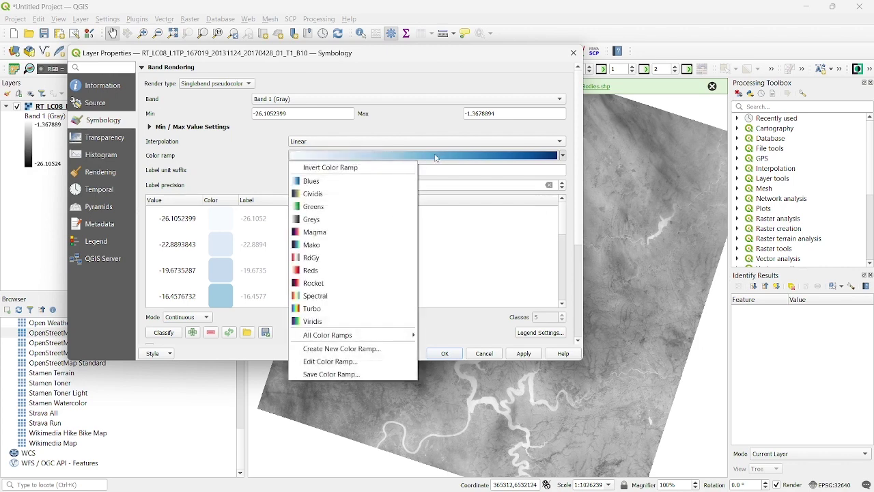
pyautogui.click(436, 158)
pyautogui.click(435, 157)
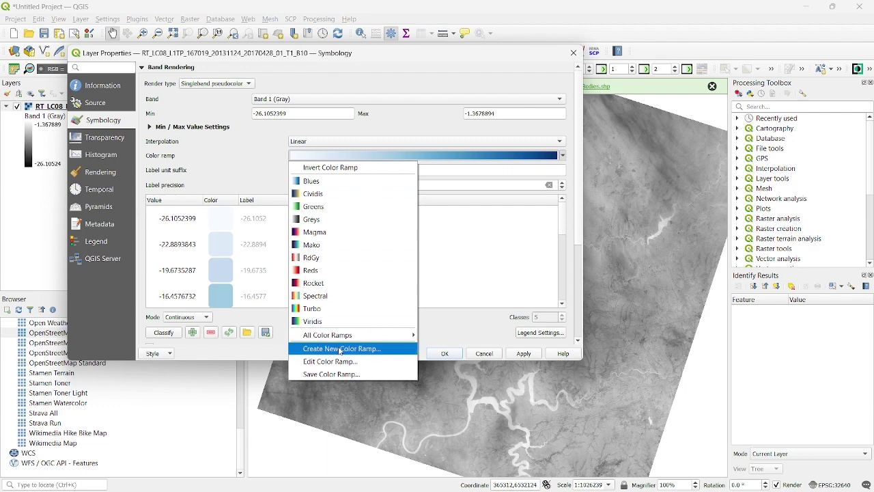
pyautogui.click(339, 349)
pyautogui.click(321, 212)
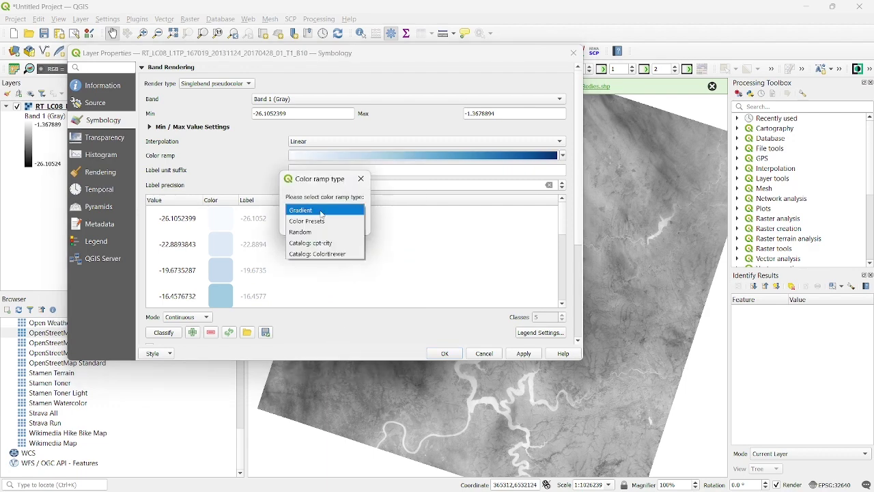
pyautogui.click(326, 247)
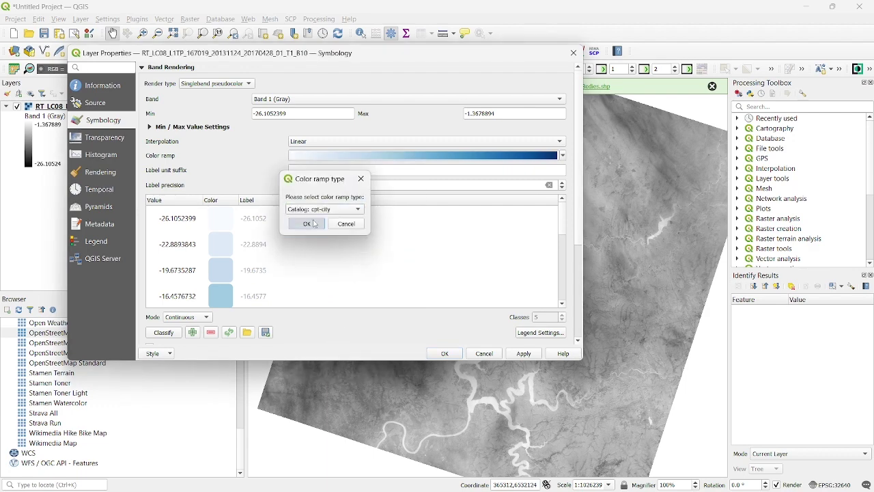
pyautogui.click(315, 227)
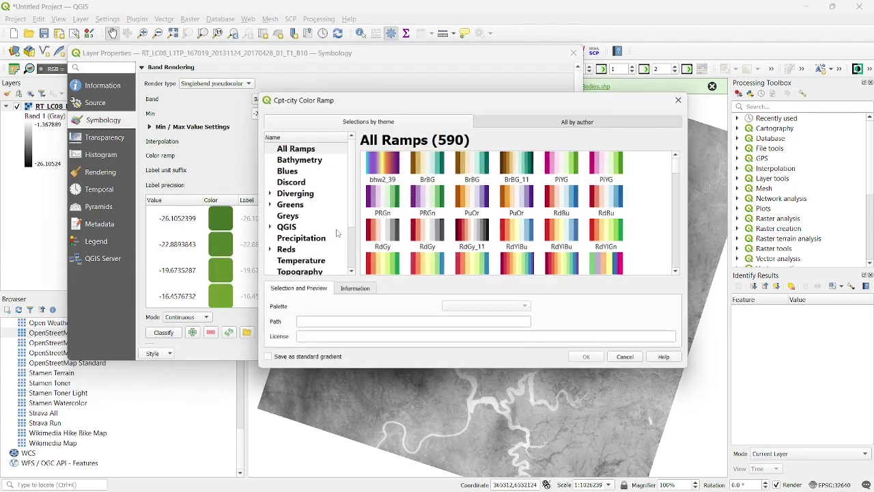
# - Choose the temp-c palette from the Temperature theme and apply it to the B10 layer
pyautogui.scroll(-1, 299, 213)
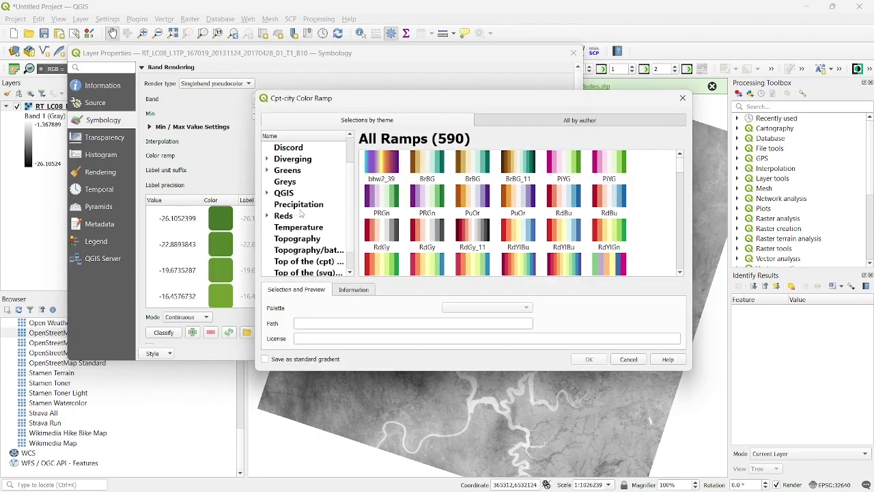
pyautogui.scroll(1, 299, 197)
pyautogui.scroll(-1, 314, 215)
pyautogui.click(307, 230)
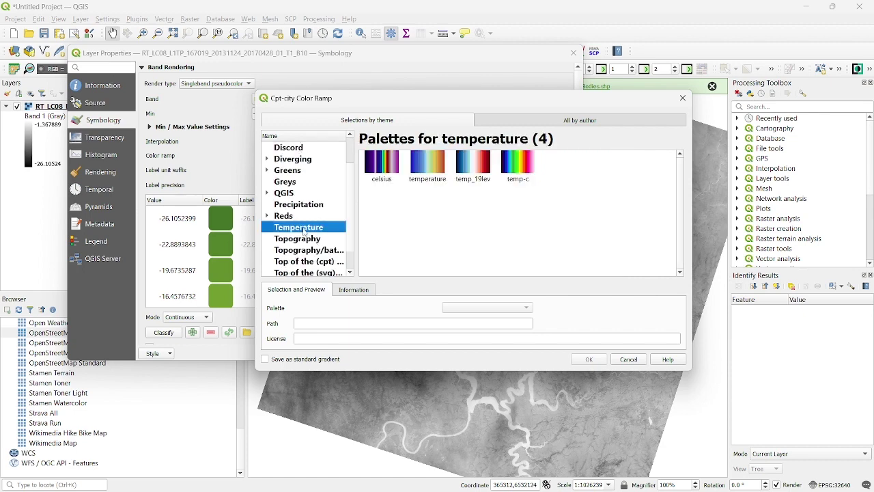
pyautogui.click(519, 167)
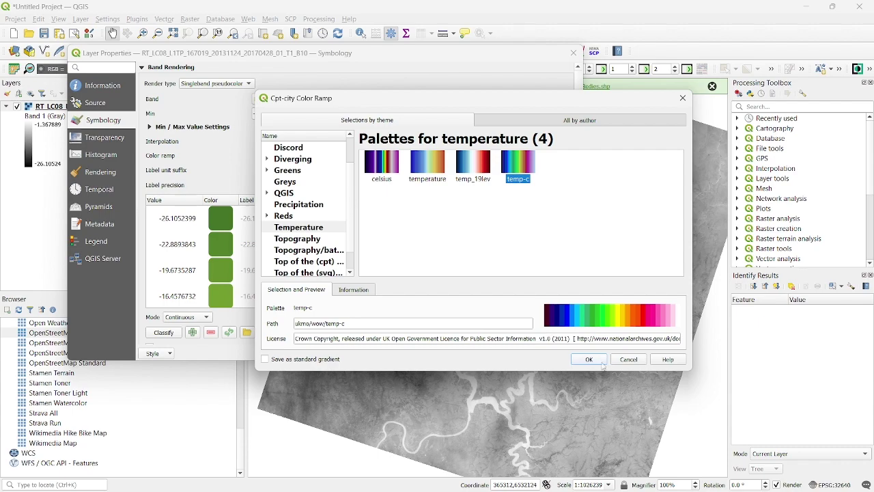
pyautogui.click(589, 360)
pyautogui.click(532, 355)
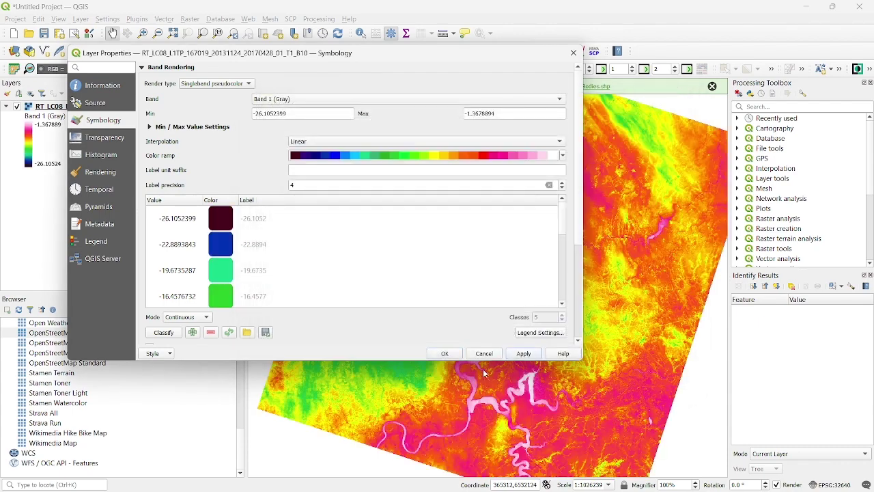
pyautogui.click(445, 353)
# - Examine the color-coded temperature raster across the whole scene and along the reservoir and river channels
pyautogui.scroll(-1, 433, 347)
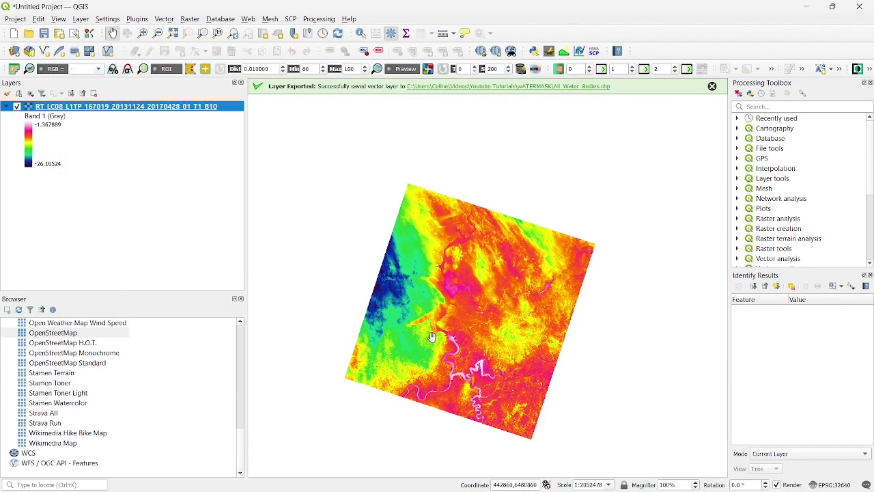
pyautogui.scroll(1, 432, 329)
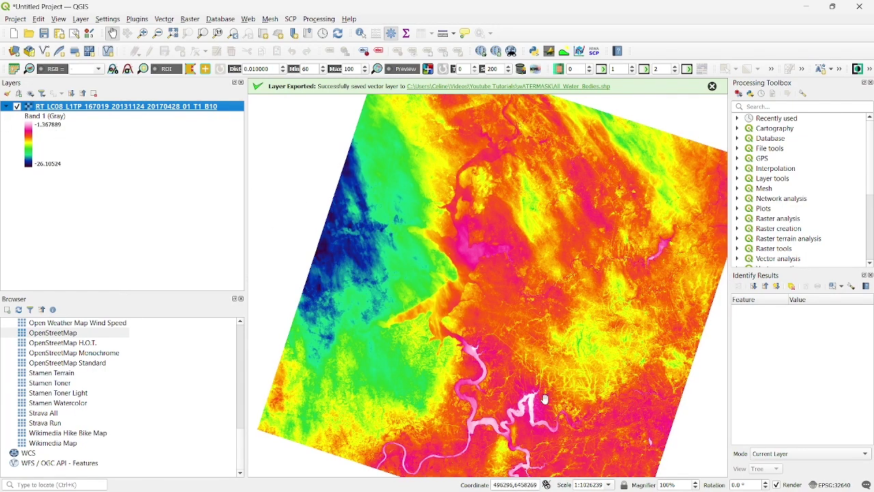
pyautogui.scroll(1, 476, 356)
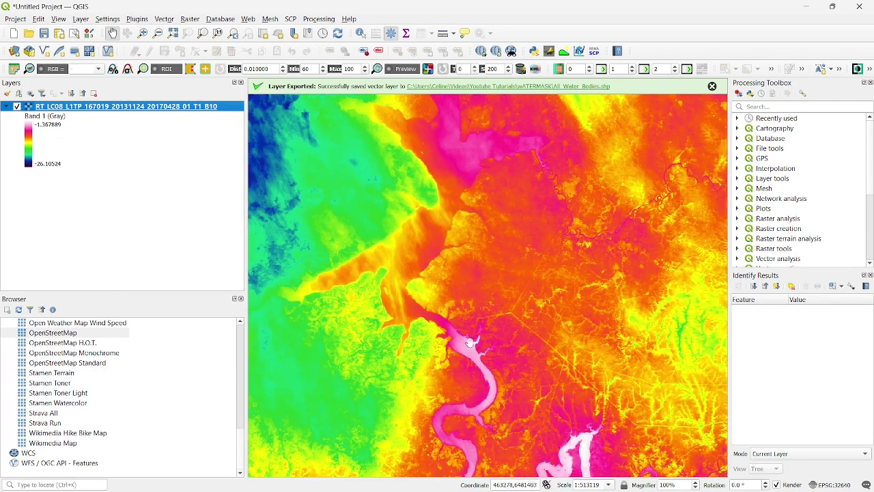
pyautogui.scroll(-1, 453, 330)
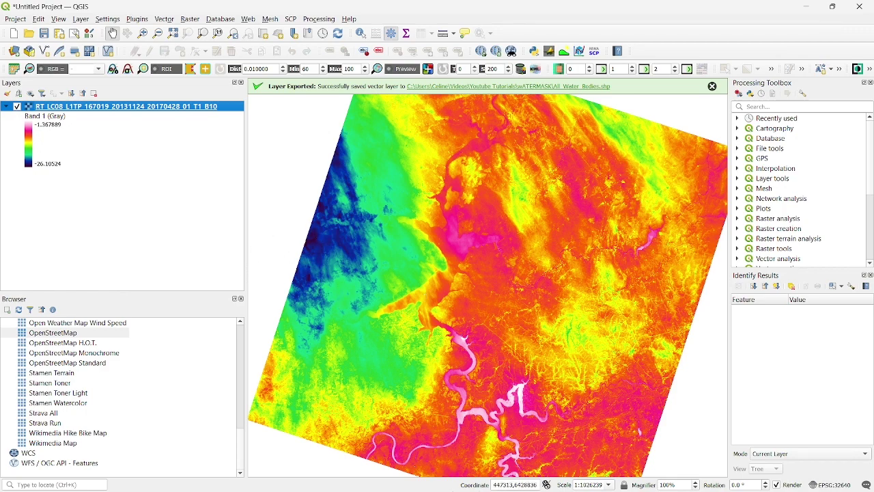
pyautogui.moveTo(468, 353); pyautogui.dragTo(384, 300)
pyautogui.moveTo(381, 220); pyautogui.dragTo(375, 233)
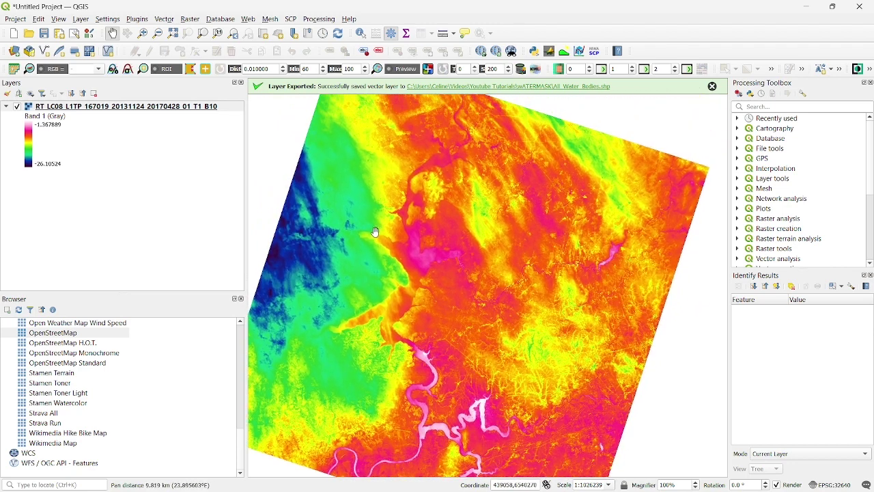
pyautogui.moveTo(364, 190); pyautogui.dragTo(367, 197)
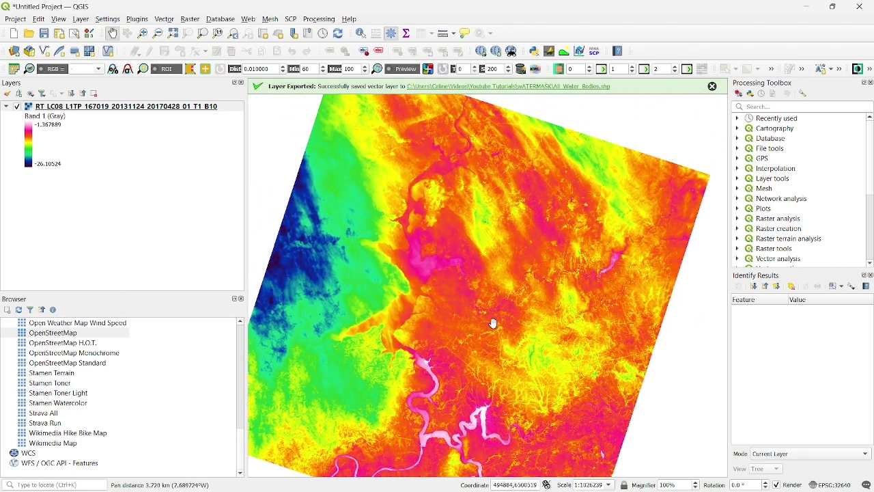
pyautogui.moveTo(423, 337); pyautogui.dragTo(443, 256)
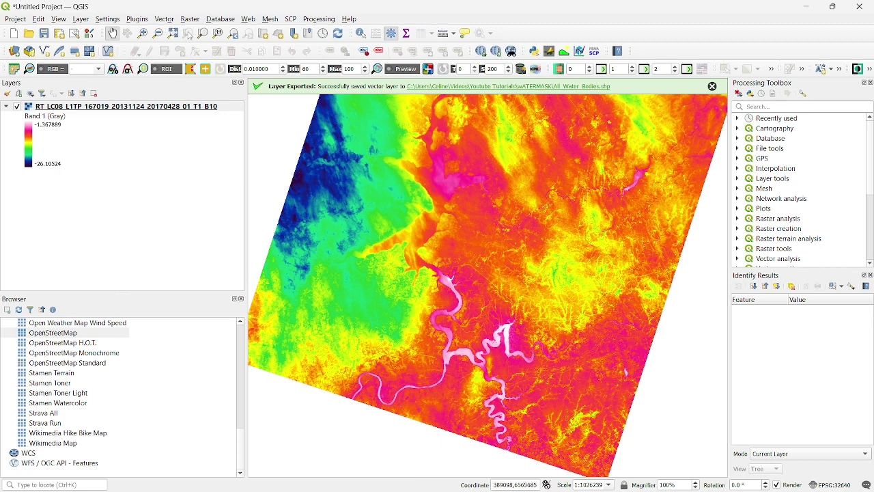
# - Add the KamaReservoir shapefile from the wATERMASK folder to the project as a vector layer
pyautogui.click(189, 19)
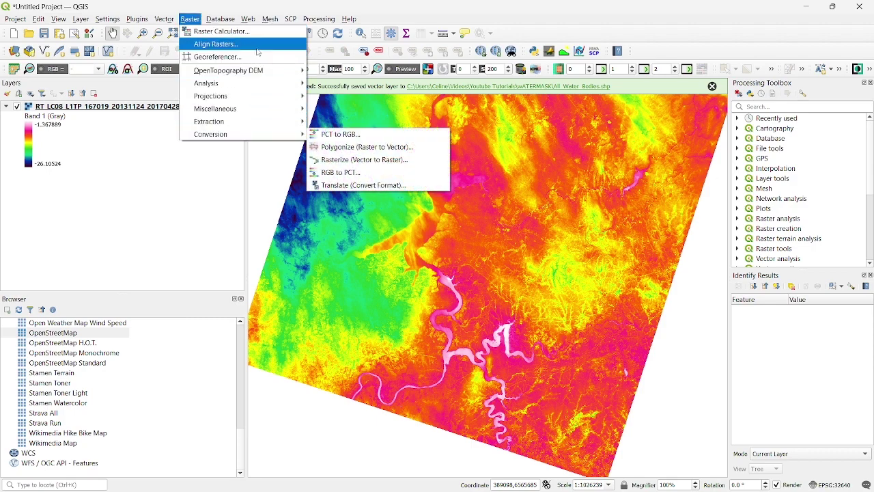
pyautogui.click(175, 189)
pyautogui.click(15, 51)
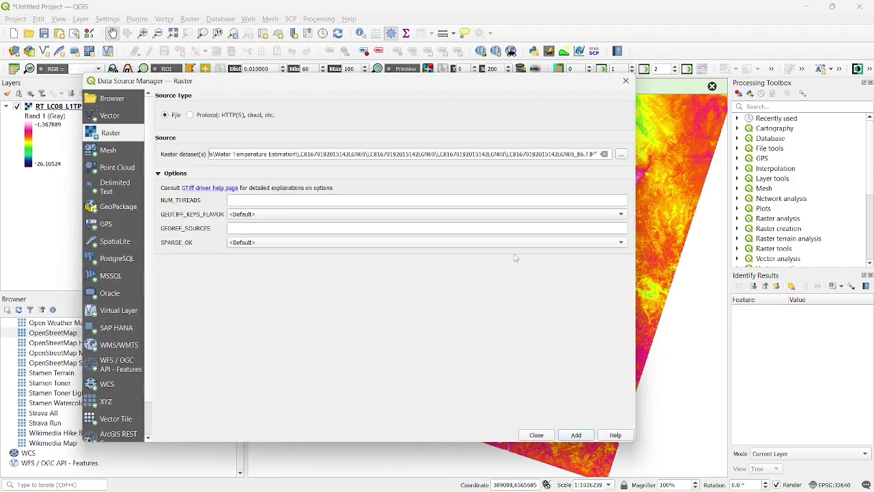
pyautogui.click(111, 115)
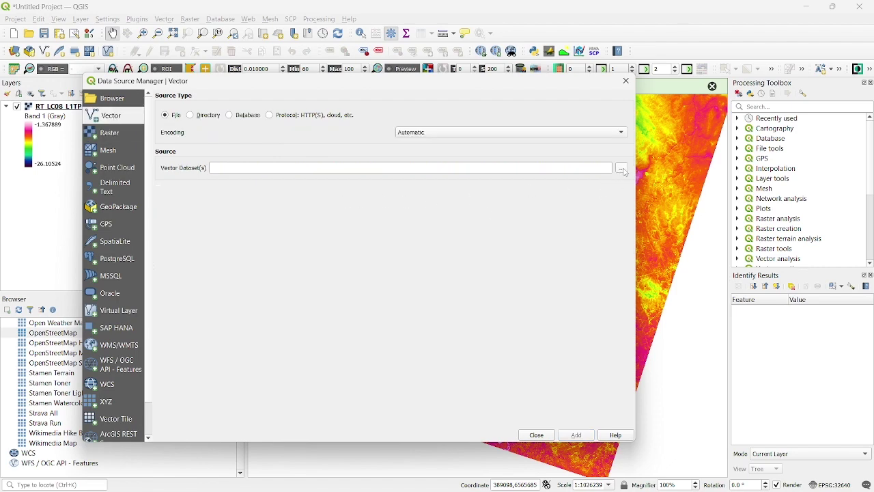
pyautogui.click(622, 169)
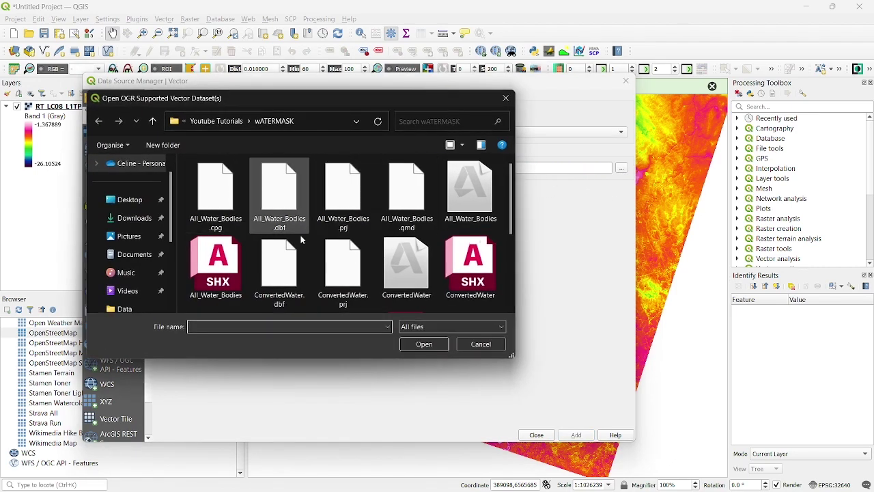
pyautogui.scroll(-1, 308, 231)
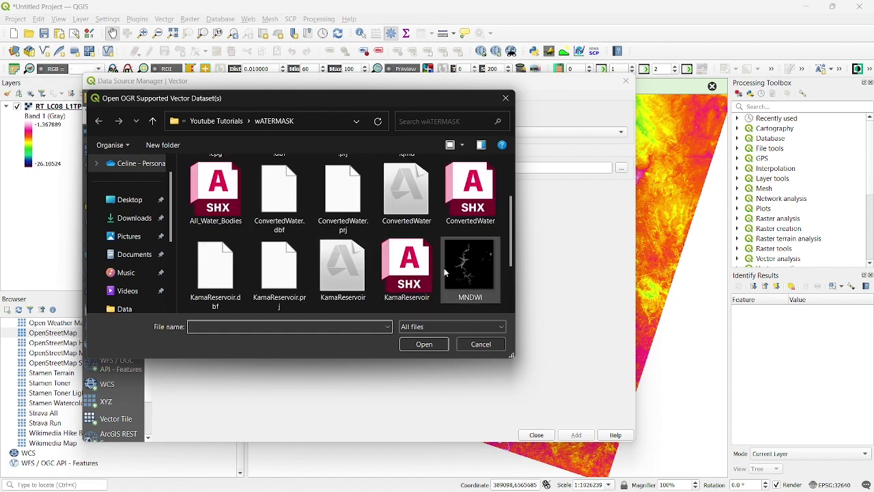
pyautogui.click(344, 272)
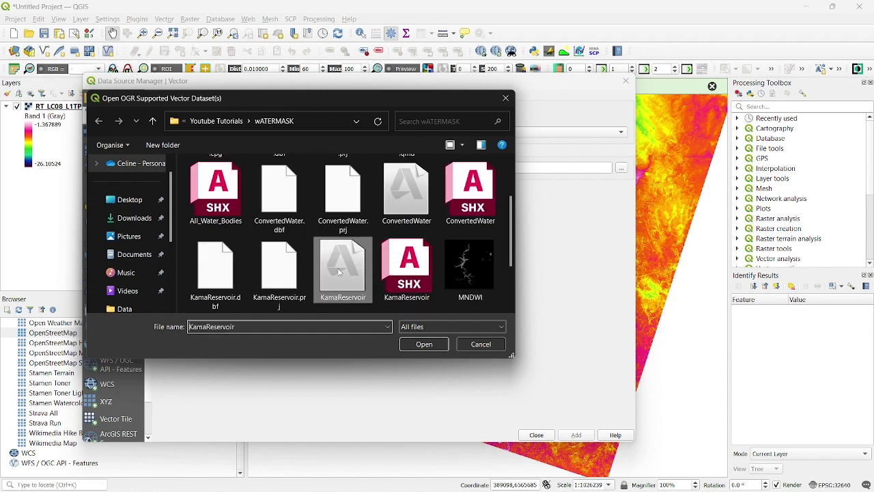
pyautogui.click(424, 345)
pyautogui.click(576, 436)
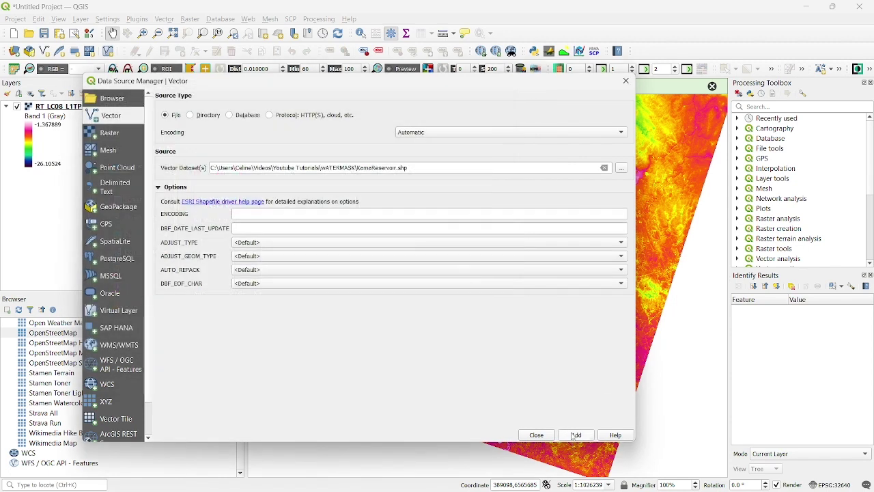
pyautogui.click(539, 435)
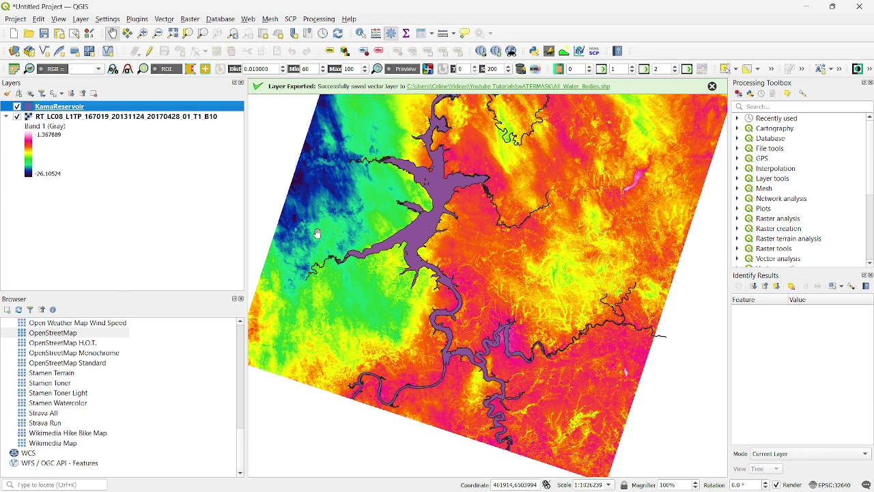
# - Clip the B10 temperature raster by mask layer, with KamaReservoir as the mask and a temporary output
pyautogui.click(198, 19)
pyautogui.moveTo(273, 121)
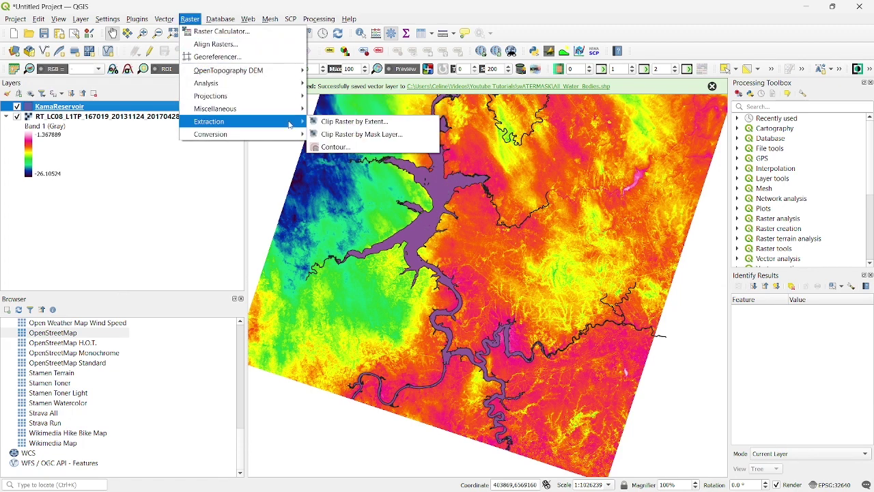
pyautogui.click(375, 138)
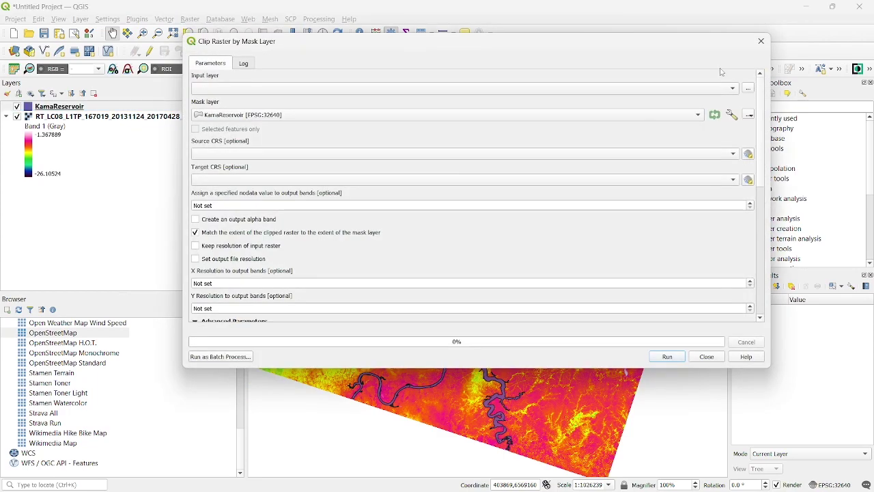
pyautogui.click(410, 89)
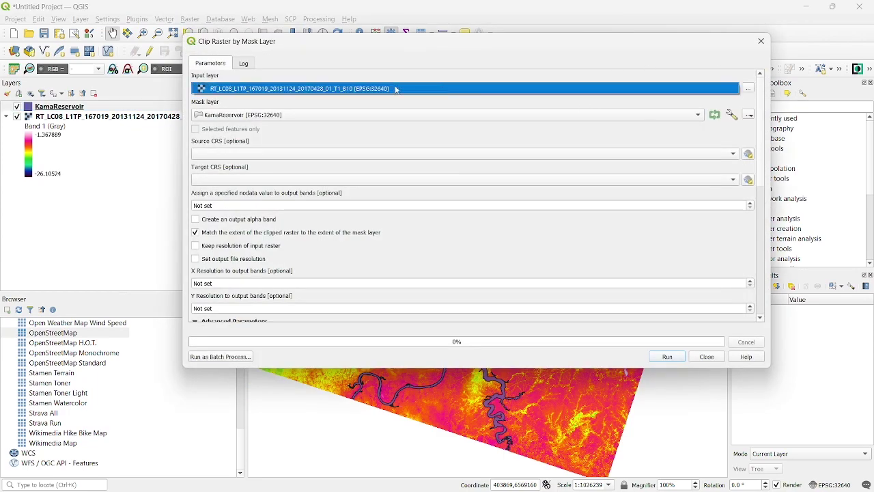
pyautogui.click(298, 89)
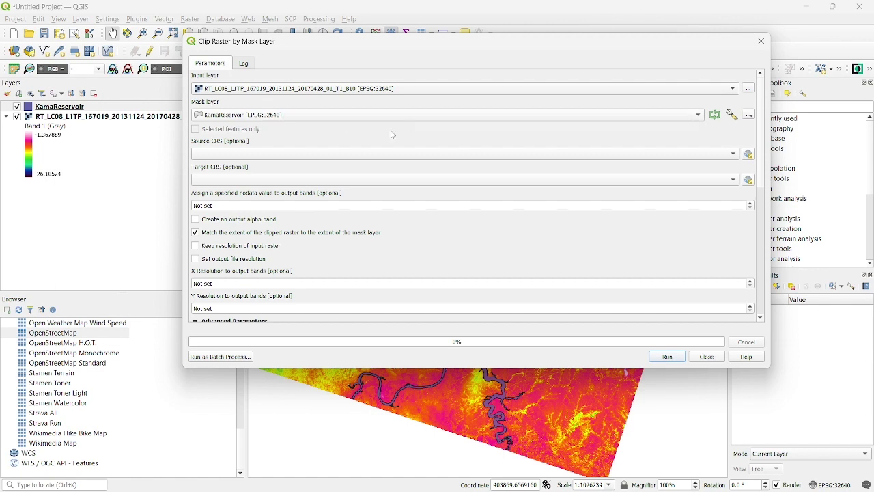
pyautogui.click(668, 357)
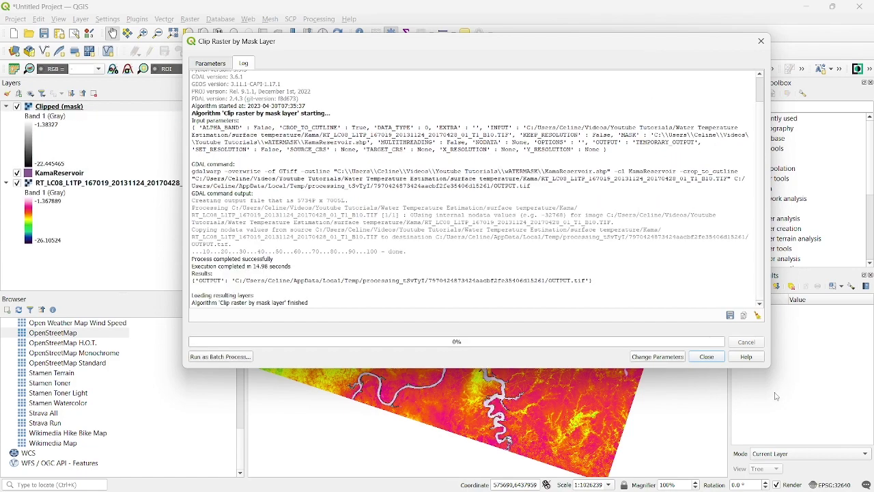
pyautogui.click(707, 357)
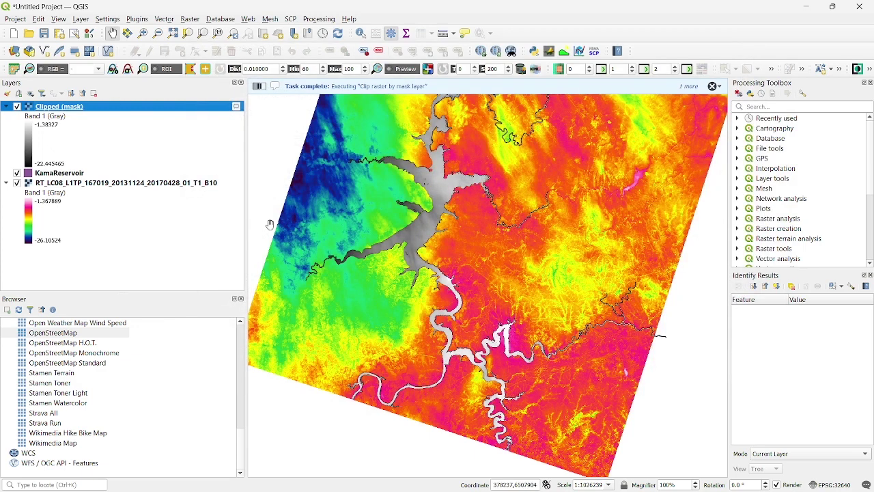
# - Hide the KamaReservoir and original B10 raster layers, leaving only the clipped raster displayed
pyautogui.click(29, 177)
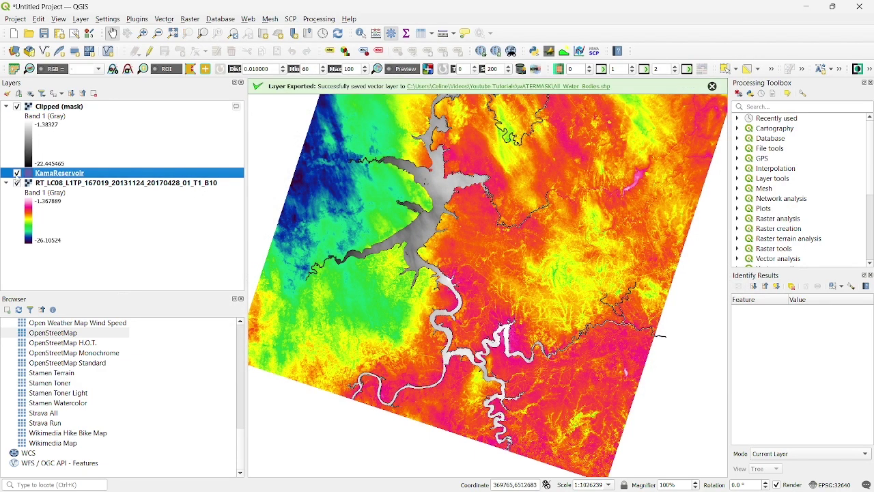
pyautogui.click(17, 172)
pyautogui.click(18, 183)
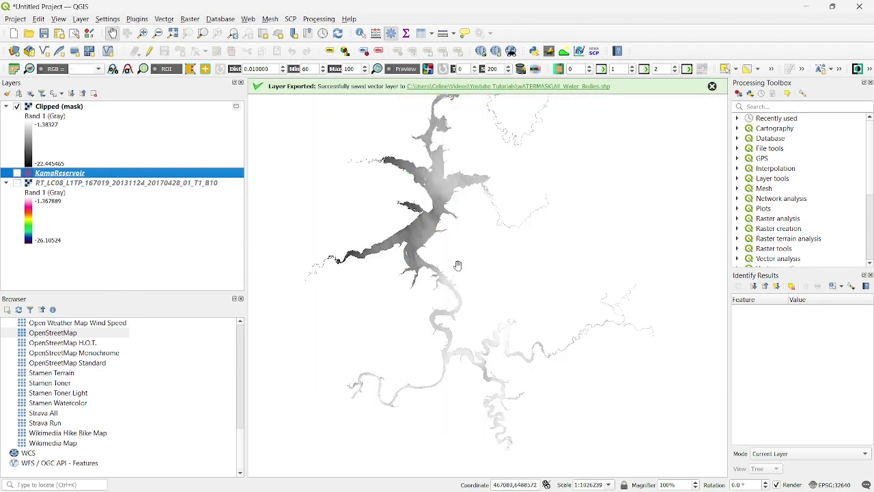
# - Examine the grayscale clipped temperature raster along the reservoir's northern arms, central basin and southern channel
pyautogui.scroll(2, 461, 168)
pyautogui.scroll(1, 403, 211)
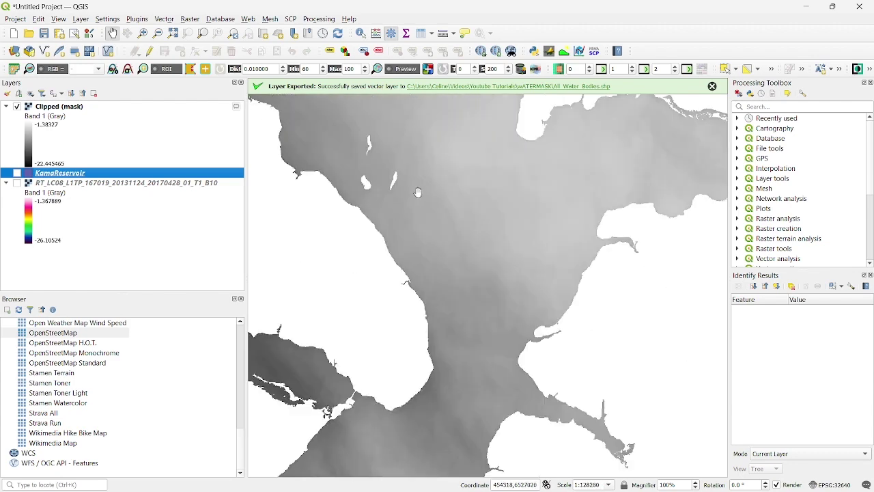
pyautogui.moveTo(414, 224); pyautogui.dragTo(448, 398)
pyautogui.moveTo(489, 175); pyautogui.dragTo(560, 320)
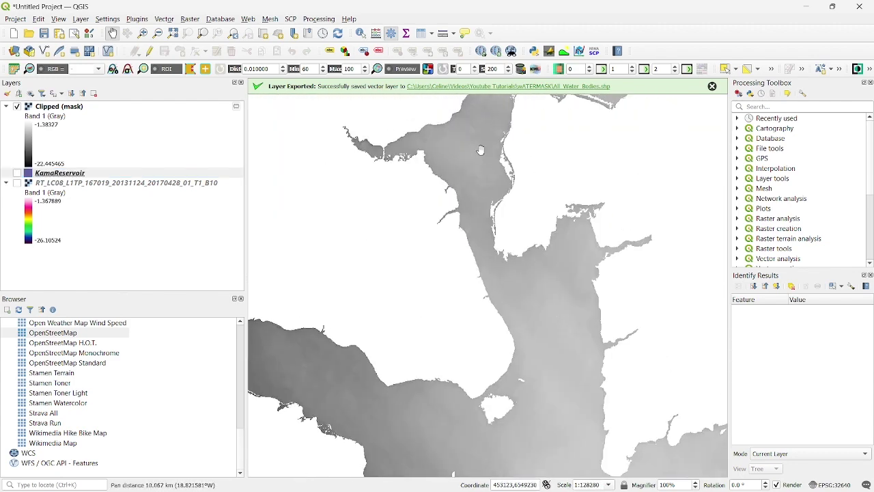
pyautogui.moveTo(480, 149); pyautogui.dragTo(573, 324)
pyautogui.moveTo(603, 222); pyautogui.dragTo(501, 366)
pyautogui.moveTo(485, 400); pyautogui.dragTo(528, 161)
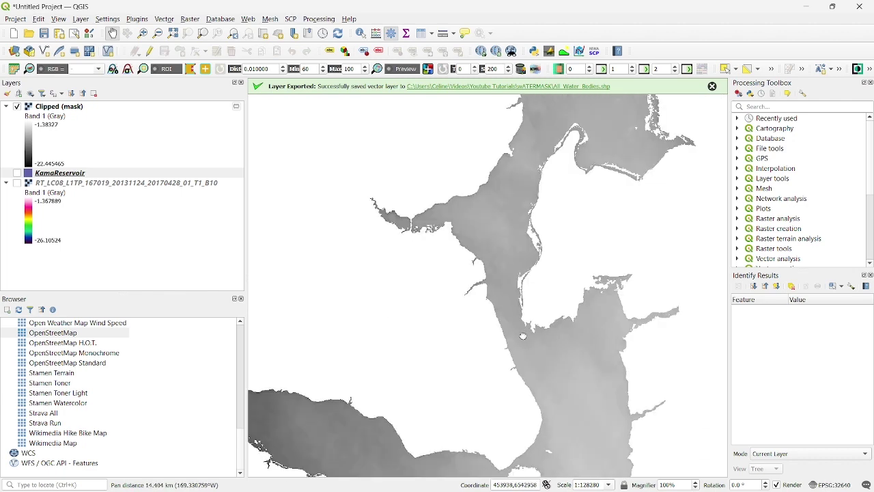
pyautogui.moveTo(525, 342); pyautogui.dragTo(563, 104)
pyautogui.moveTo(549, 371); pyautogui.dragTo(425, 191)
pyautogui.scroll(-2, 548, 257)
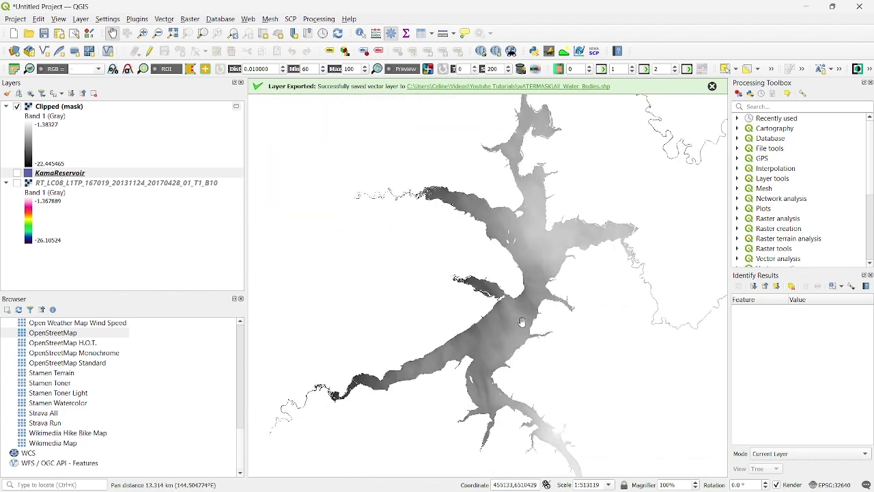
pyautogui.moveTo(494, 341); pyautogui.dragTo(420, 257)
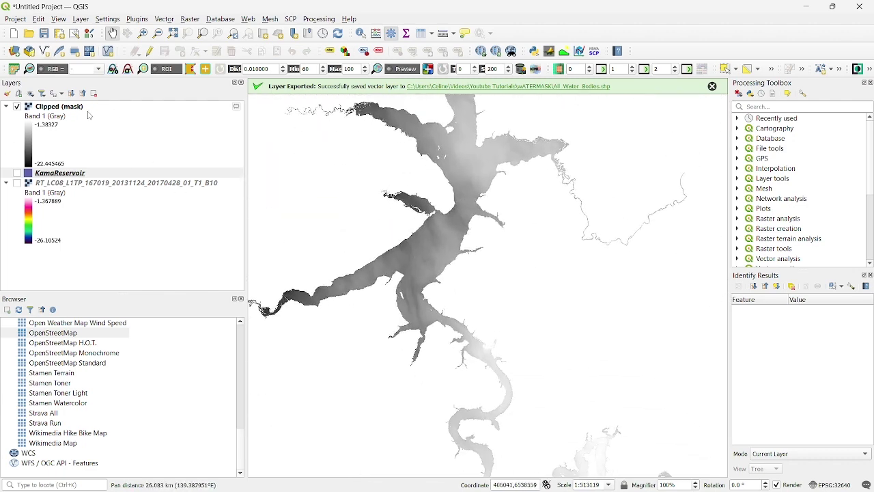
# - Change the render type of the Clipped (mask) raster to Singleband pseudocolor in its symbology properties
pyautogui.rightClick(79, 107)
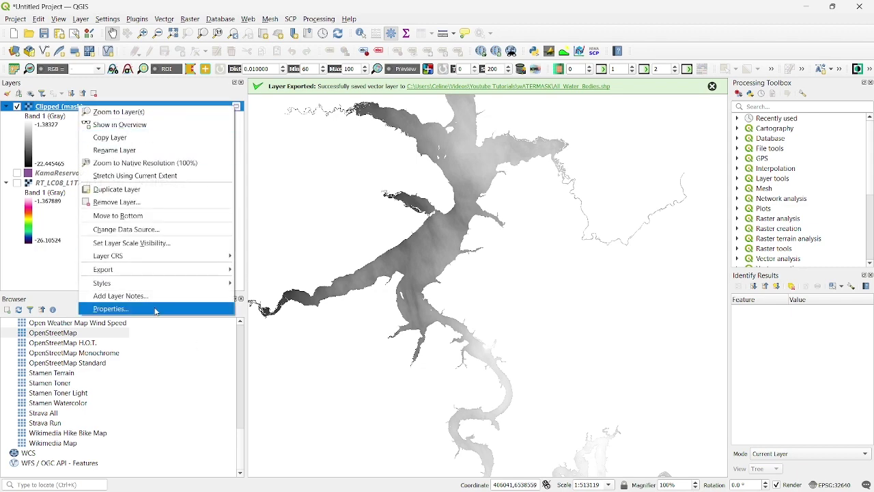
pyautogui.click(155, 311)
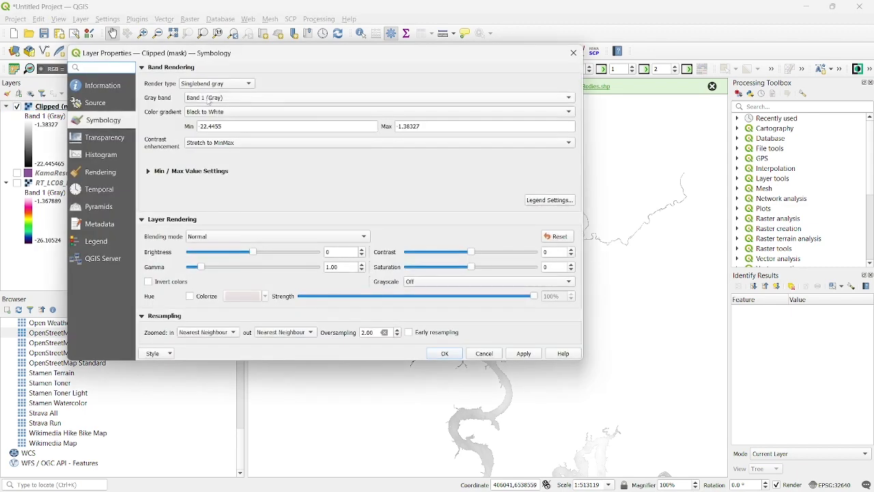
pyautogui.click(213, 85)
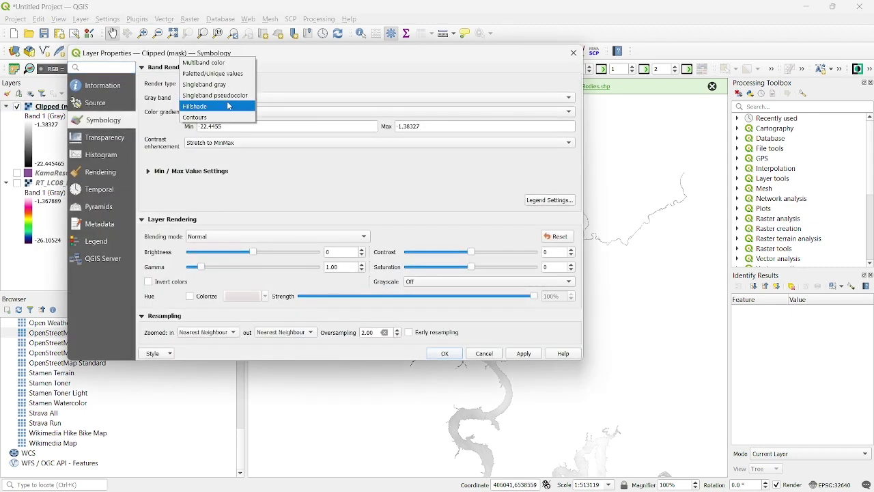
pyautogui.click(205, 96)
# - Apply the temp-c color ramp from the cpt-city catalog's Temperature theme to the clipped raster
pyautogui.click(500, 162)
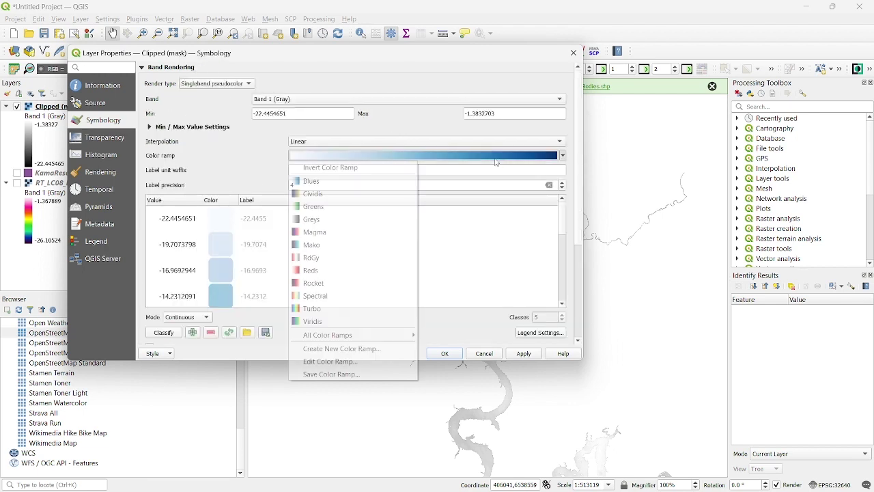
pyautogui.click(342, 349)
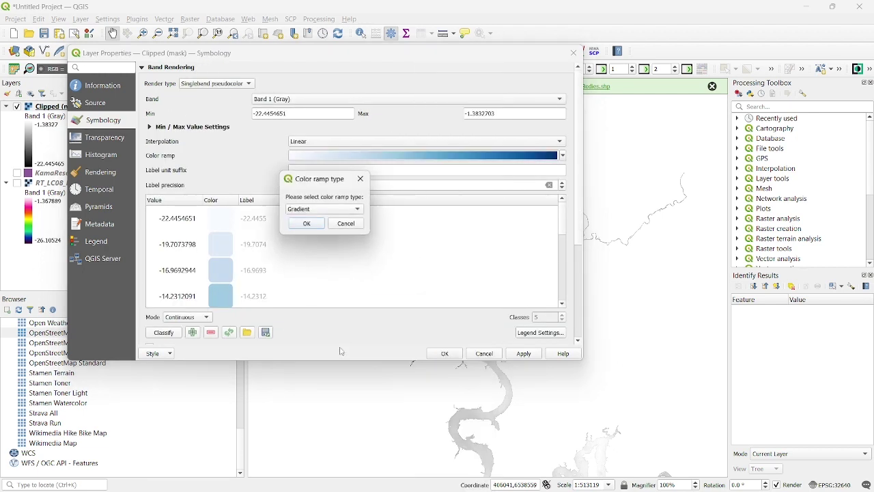
pyautogui.click(316, 210)
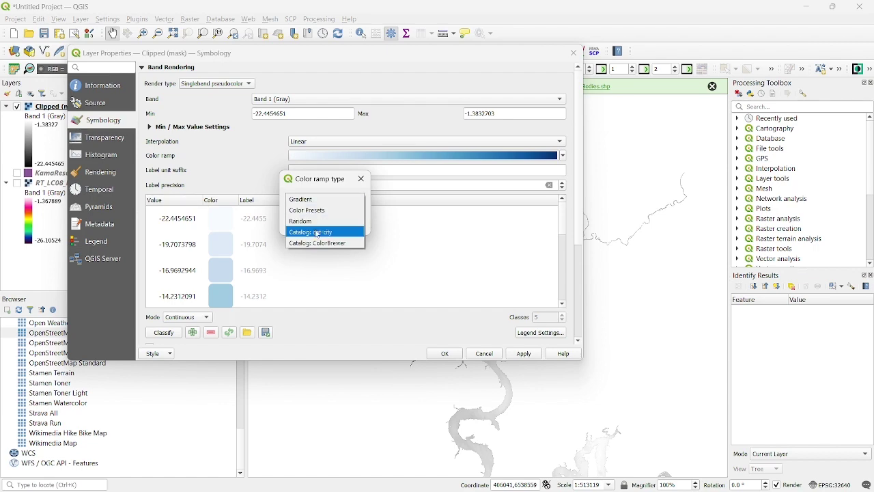
pyautogui.click(317, 232)
pyautogui.click(307, 226)
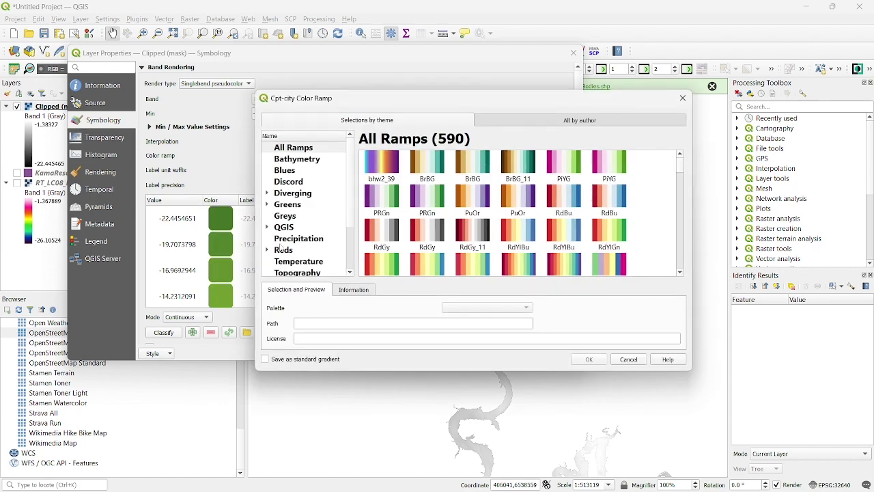
pyautogui.click(298, 263)
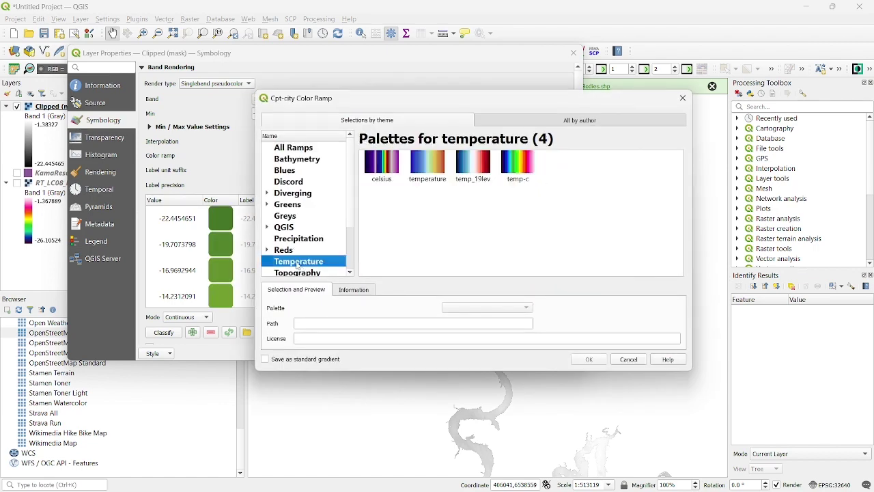
pyautogui.click(521, 170)
pyautogui.click(580, 359)
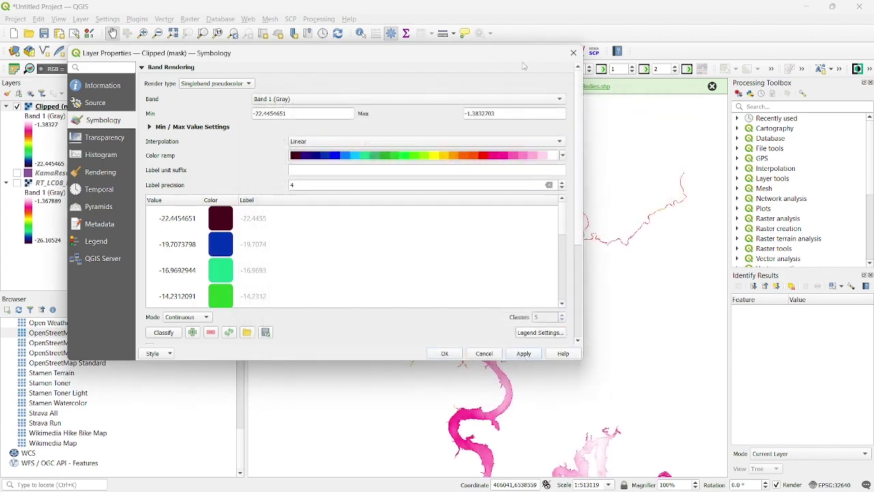
pyautogui.moveTo(523, 66); pyautogui.dragTo(502, 19)
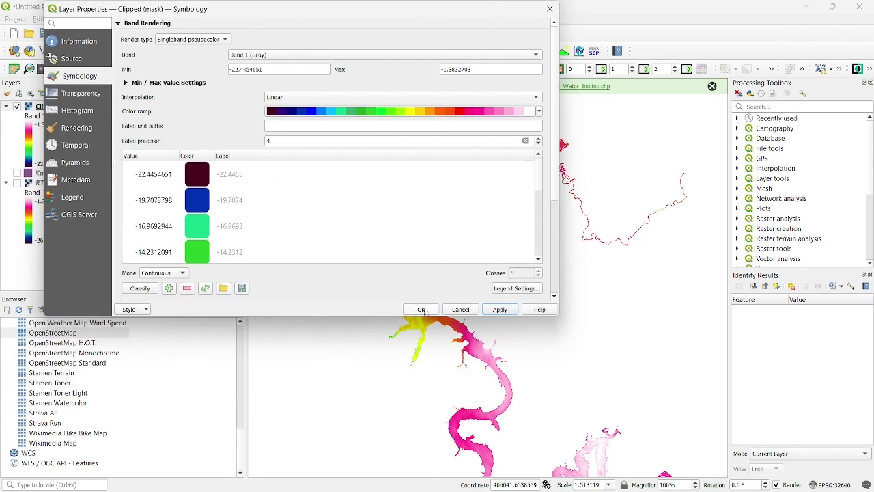
pyautogui.click(421, 309)
# - Add an OpenStreetMap base map beneath all layers, with the view on the white hot spot south of the main basin
pyautogui.moveTo(423, 251); pyautogui.dragTo(395, 203)
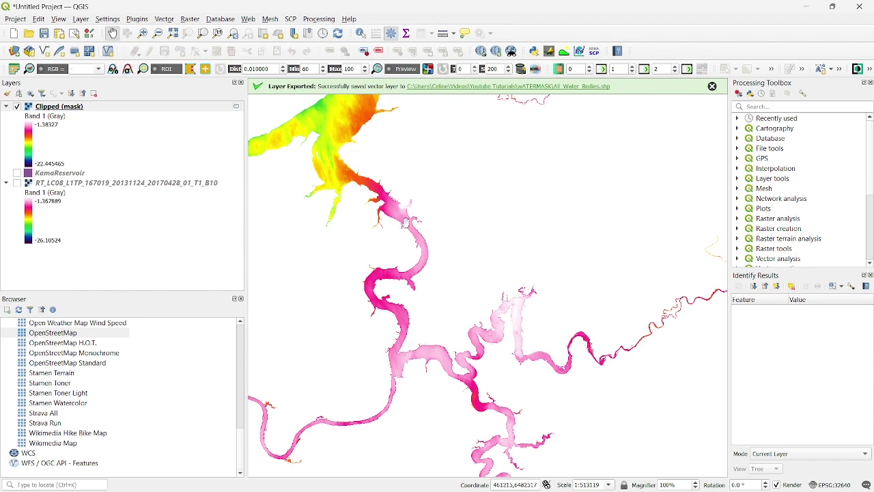
pyautogui.scroll(2, 403, 202)
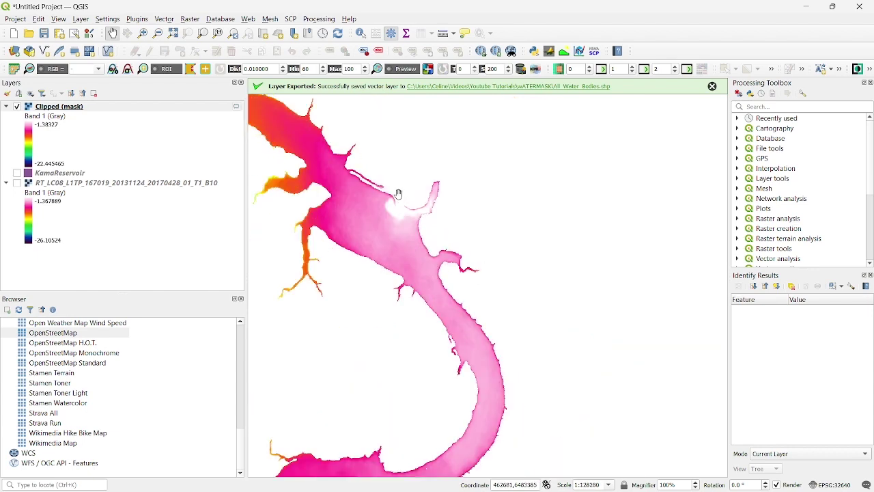
pyautogui.scroll(2, 399, 196)
pyautogui.scroll(1, 385, 250)
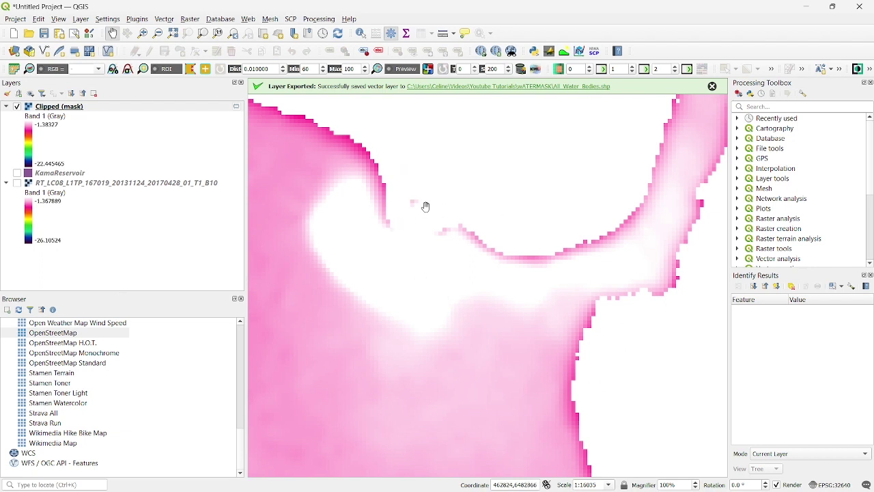
pyautogui.doubleClick(80, 332)
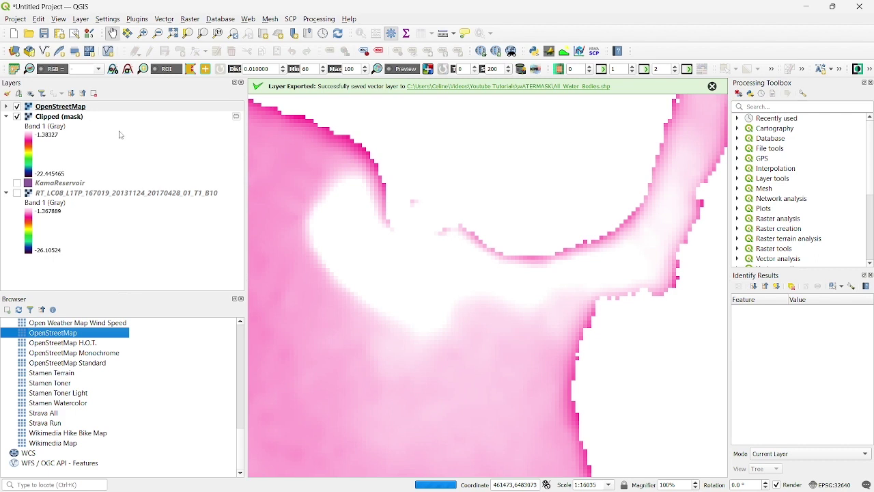
pyautogui.moveTo(117, 111); pyautogui.dragTo(164, 276)
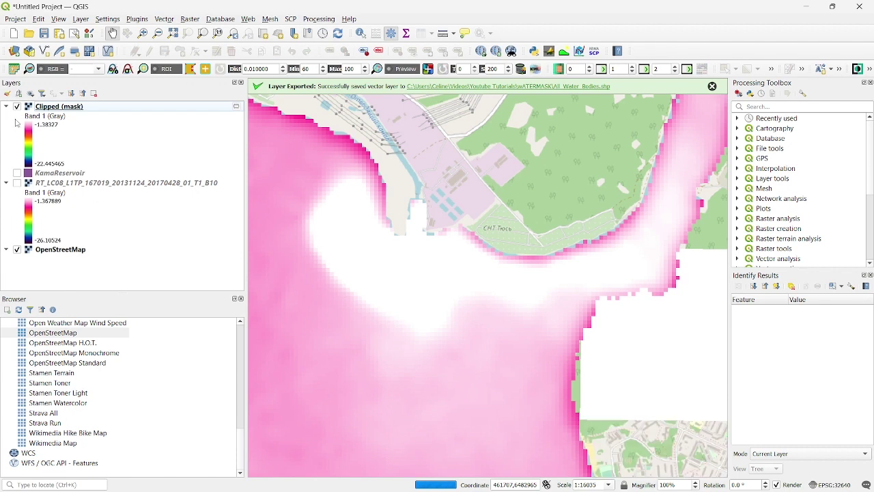
# - Hide the clipped raster to inspect the base map around the shoreline power plant, and show the raster again
pyautogui.click(17, 106)
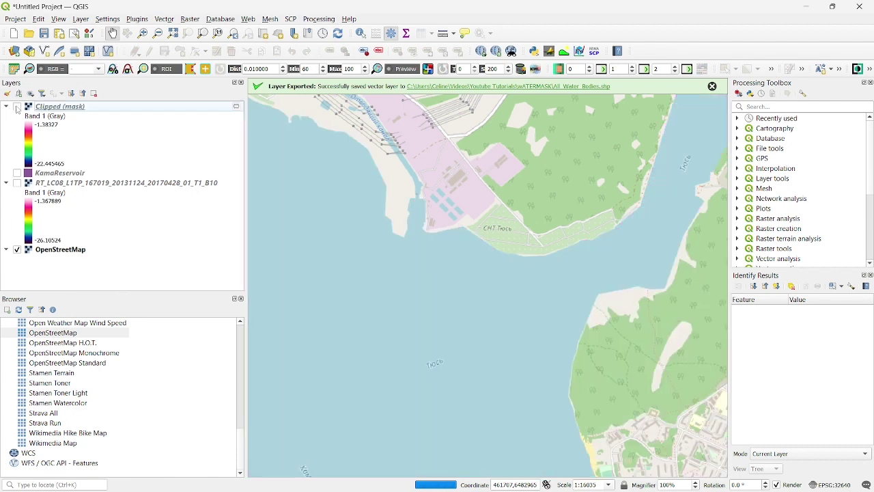
pyautogui.moveTo(422, 160); pyautogui.dragTo(447, 279)
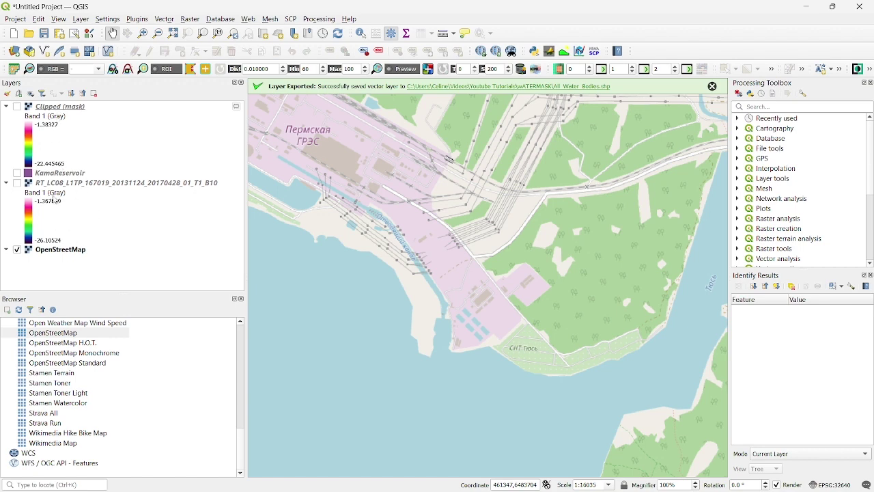
pyautogui.click(17, 106)
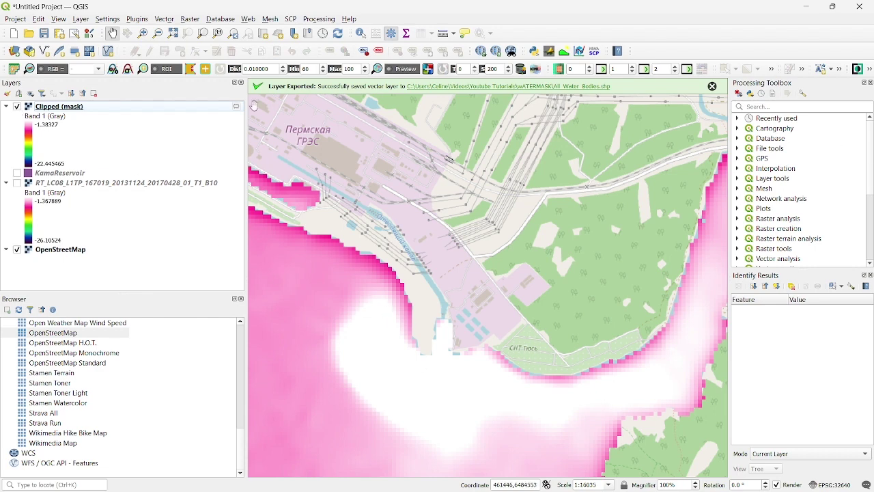
# - Identify the clipped raster's temperature values at points across the white hot spot beside the power plant
pyautogui.click(361, 33)
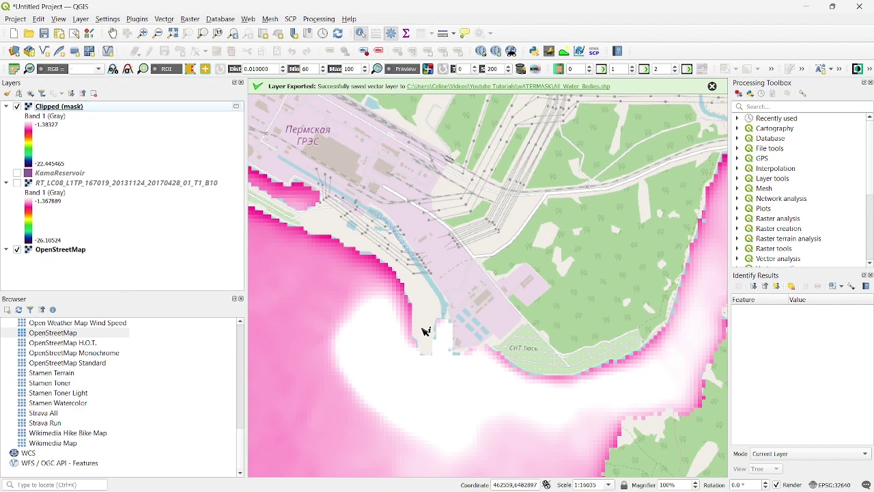
pyautogui.click(378, 350)
pyautogui.click(427, 383)
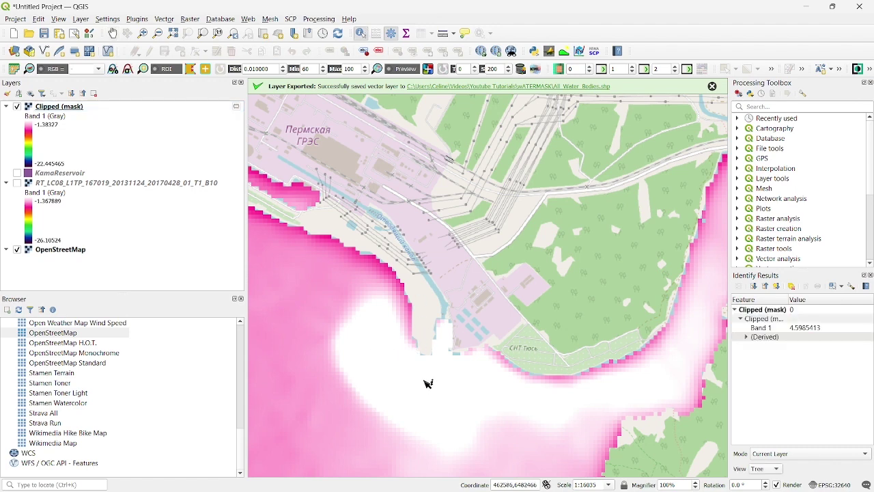
pyautogui.click(432, 381)
pyautogui.click(298, 276)
pyautogui.click(298, 396)
pyautogui.click(413, 369)
pyautogui.click(456, 386)
pyautogui.click(469, 385)
pyautogui.click(494, 381)
pyautogui.click(402, 367)
pyautogui.click(396, 375)
pyautogui.click(442, 357)
pyautogui.click(437, 370)
pyautogui.click(419, 379)
pyautogui.click(426, 382)
# - Identify the clipped raster's temperature values at two points on the pale meandering channel in the southeast
pyautogui.scroll(-4, 355, 354)
pyautogui.scroll(-1, 451, 328)
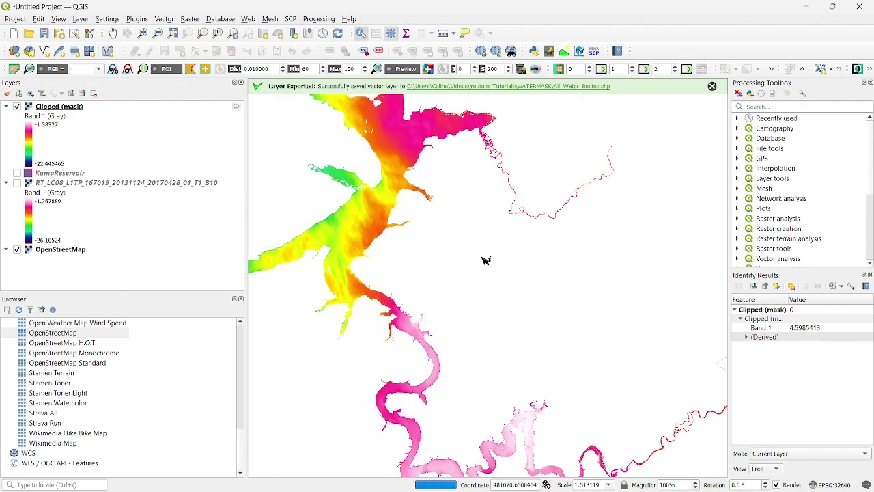
pyautogui.scroll(-2, 392, 195)
pyautogui.scroll(4, 389, 189)
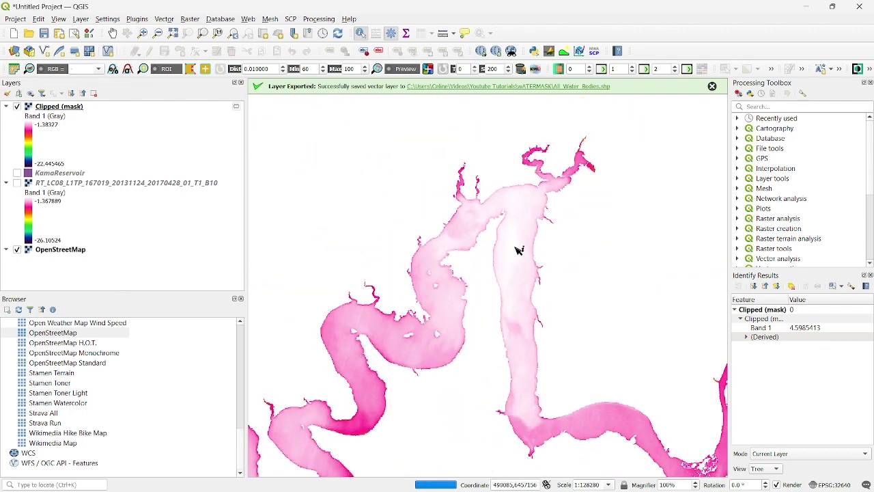
pyautogui.click(514, 249)
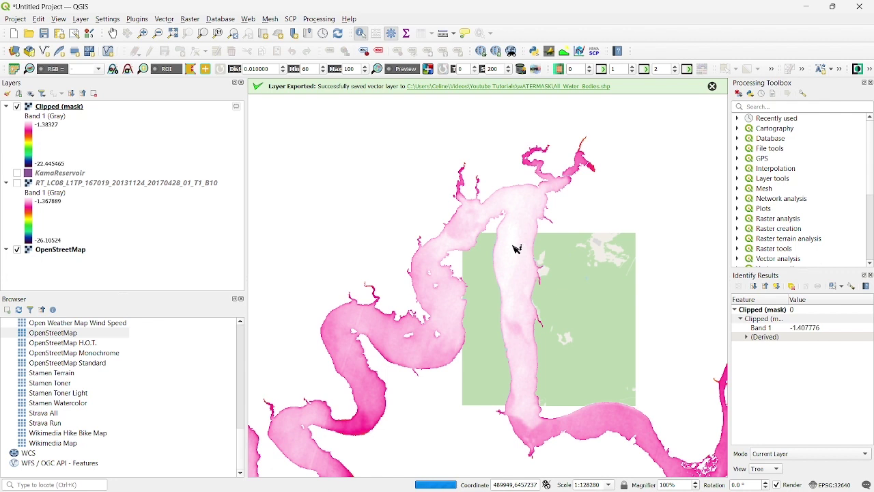
pyautogui.click(453, 311)
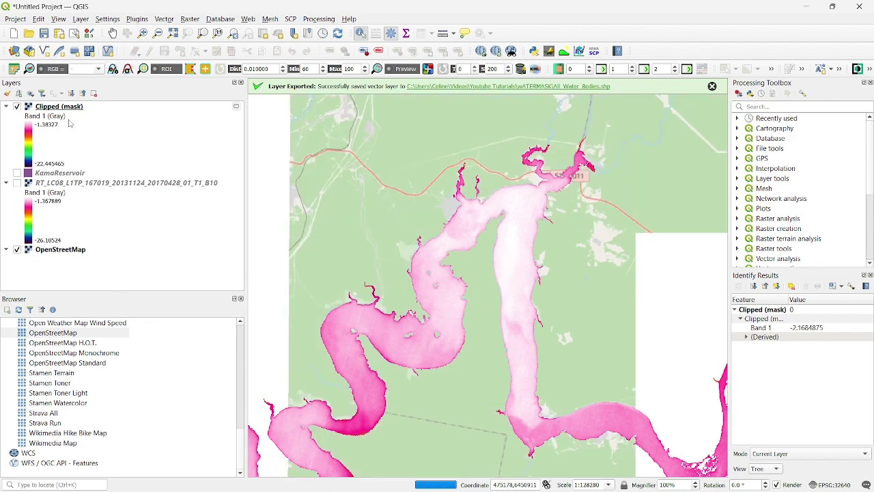
# - Set the value of the topmost white class in the clipped raster's color ramp to 0
pyautogui.rightClick(65, 106)
pyautogui.click(117, 306)
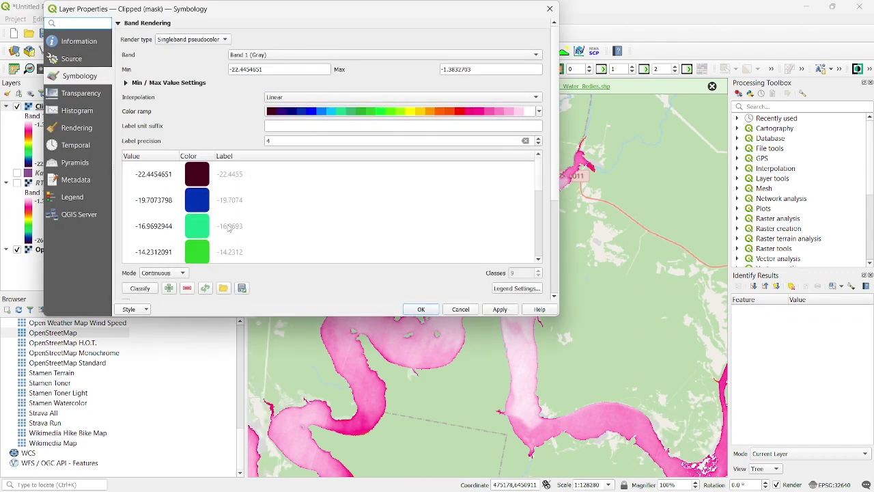
pyautogui.scroll(-5, 230, 229)
pyautogui.click(159, 146)
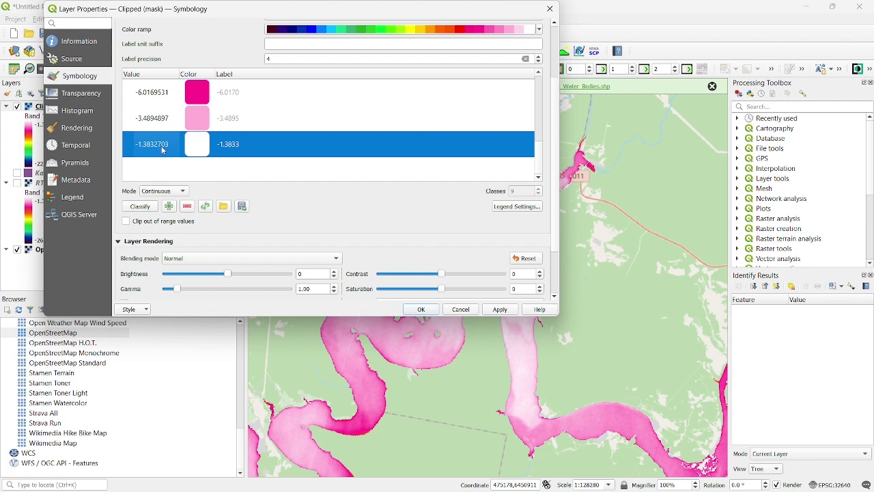
pyautogui.doubleClick(162, 148)
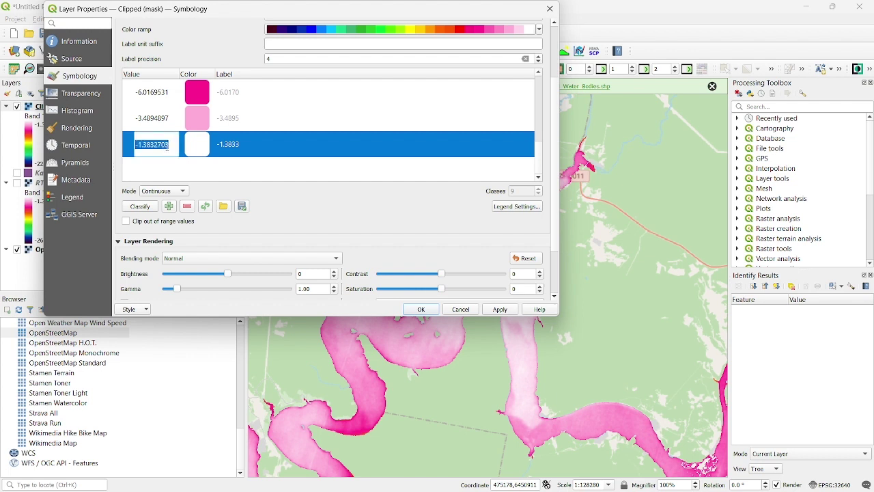
pyautogui.write('0')
pyautogui.press('Return')
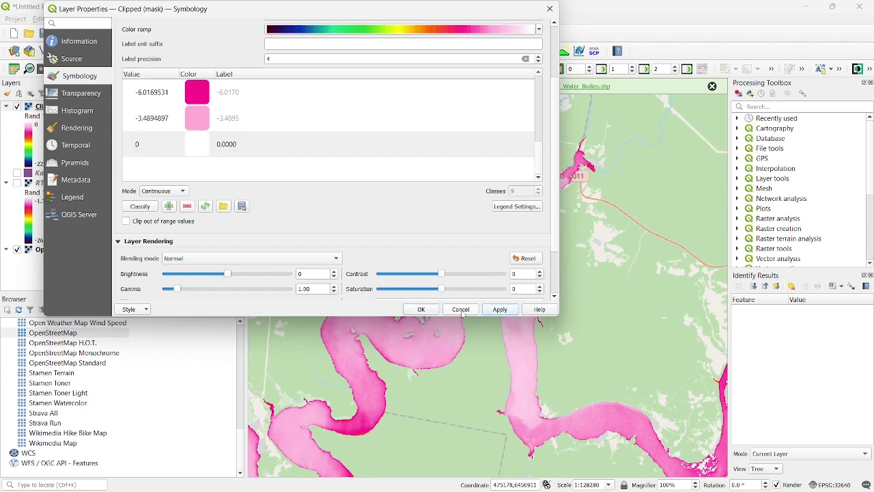
pyautogui.click(423, 311)
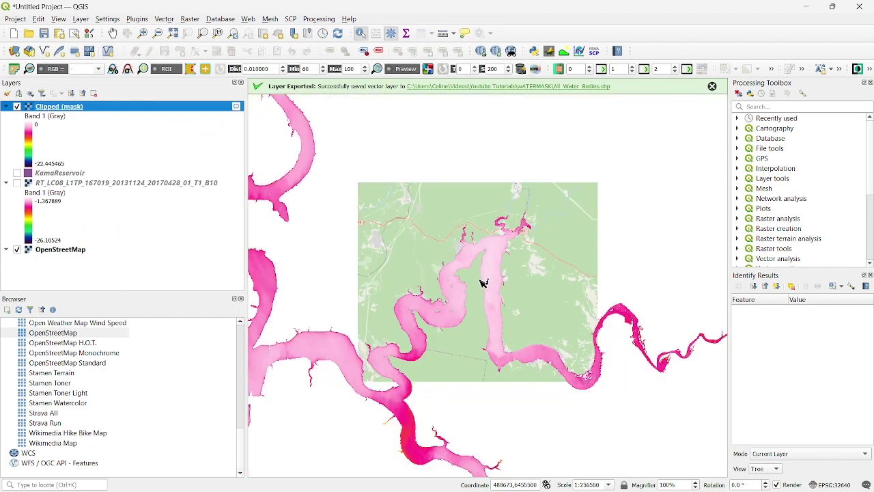
pyautogui.scroll(1, 493, 258)
pyautogui.scroll(1, 359, 140)
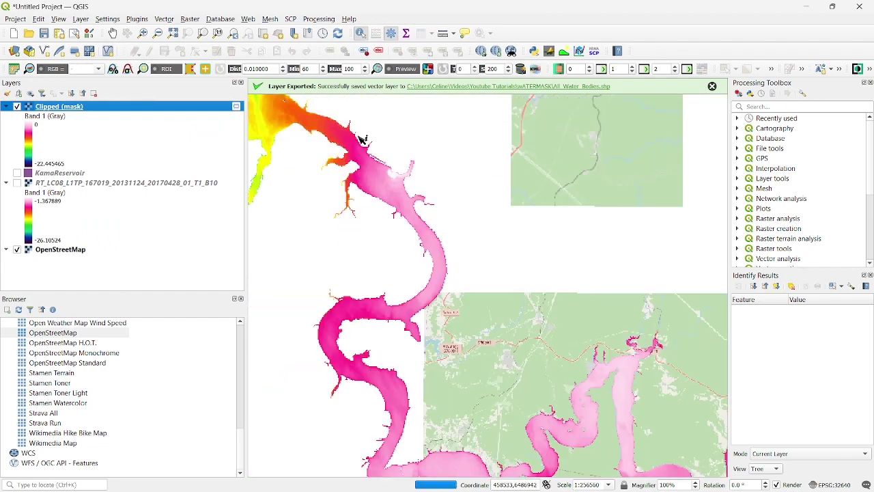
# - Identify the clipped raster's temperature values at several points inside the white hot spot beside the shoreline power plant
pyautogui.scroll(1, 429, 207)
pyautogui.scroll(1, 460, 203)
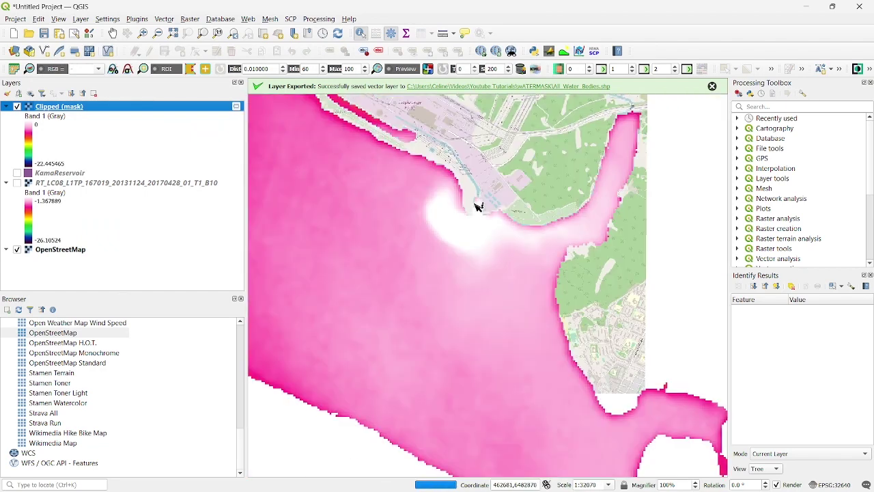
pyautogui.click(464, 229)
pyautogui.click(459, 227)
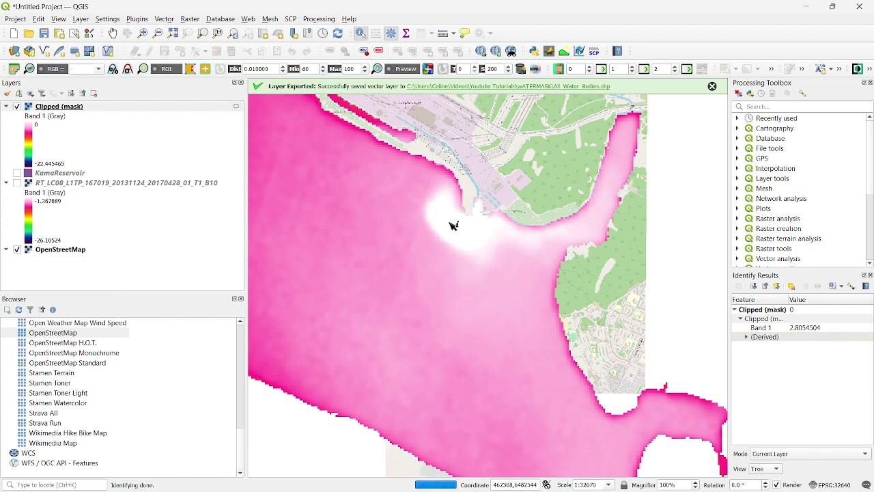
pyautogui.click(464, 231)
pyautogui.click(464, 231)
# - Identify the clipped raster's temperature values at four points in the pink open water south of the power plant's hot spot
pyautogui.scroll(-4, 464, 231)
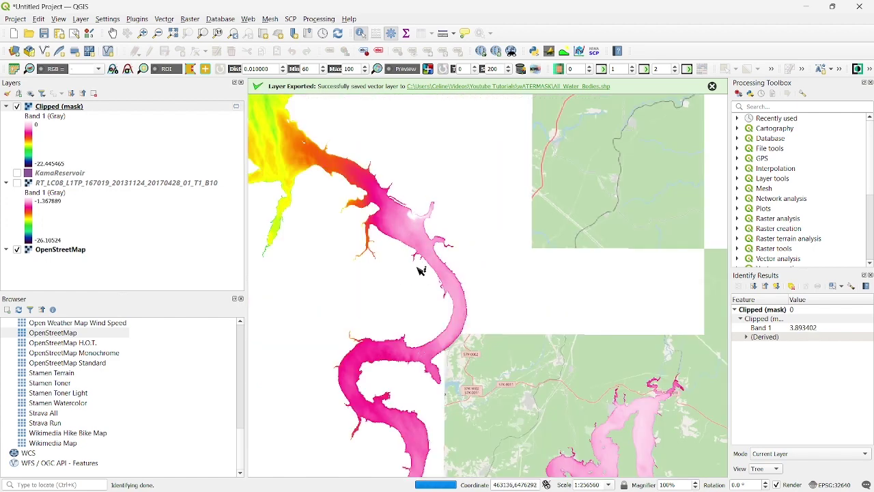
pyautogui.scroll(-1, 419, 248)
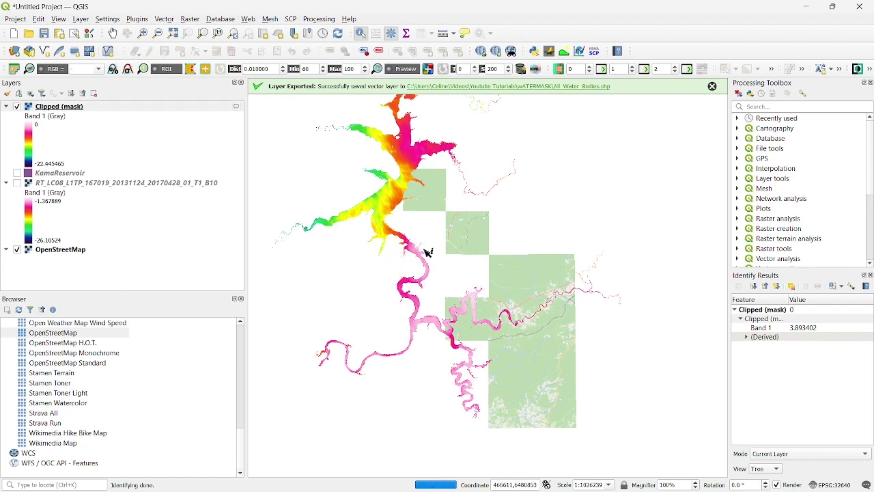
pyautogui.scroll(2, 403, 249)
pyautogui.scroll(1, 389, 235)
pyautogui.scroll(3, 387, 242)
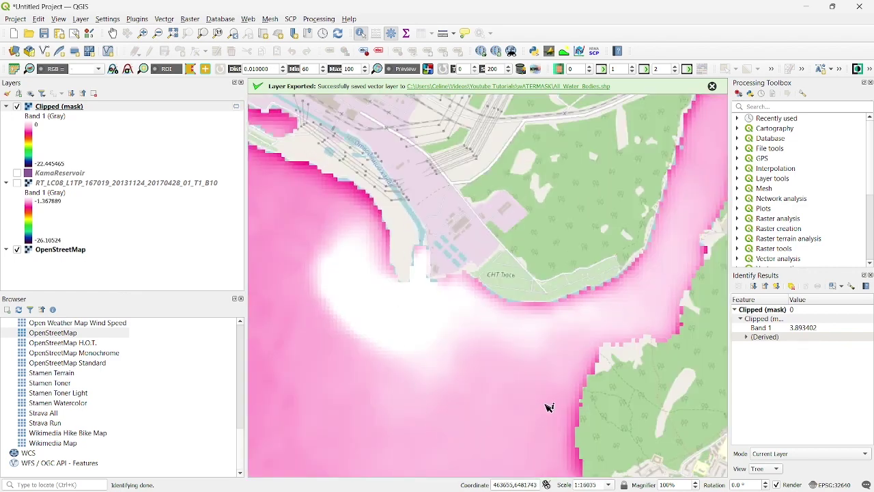
pyautogui.click(526, 414)
pyautogui.click(377, 430)
pyautogui.click(302, 426)
pyautogui.click(406, 421)
# - Query the clipped raster around the reservoir's western shore northwest of the power plant and again in the white hot spot
pyautogui.scroll(-1, 468, 251)
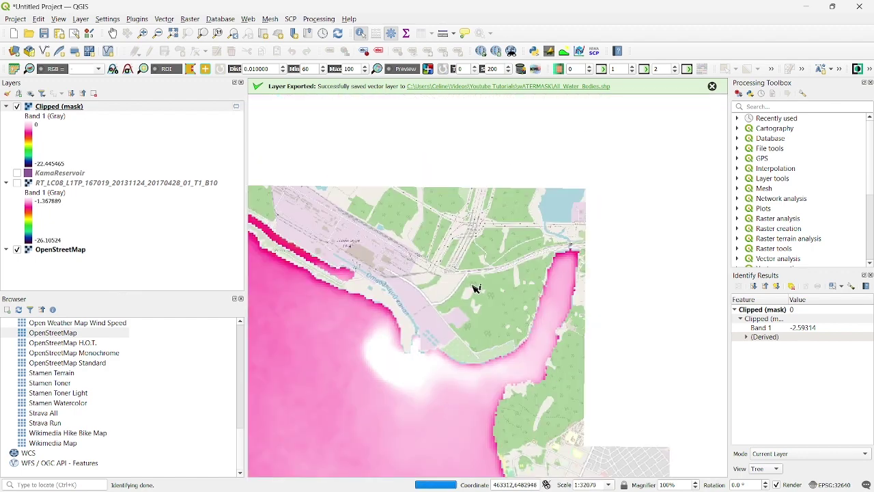
pyautogui.scroll(-1, 474, 287)
pyautogui.click(351, 198)
pyautogui.click(318, 188)
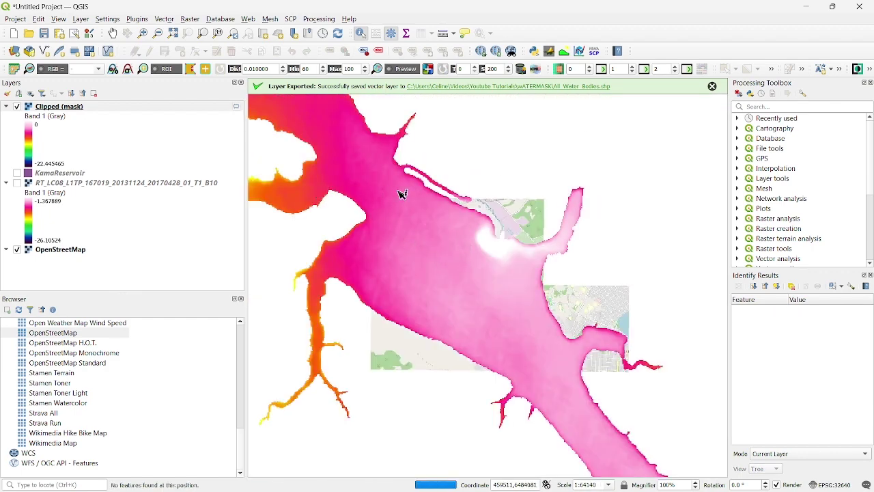
pyautogui.click(501, 250)
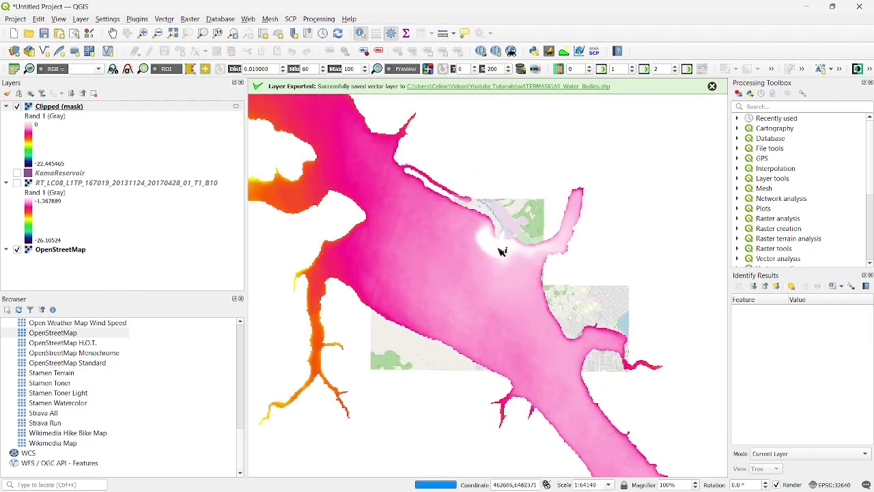